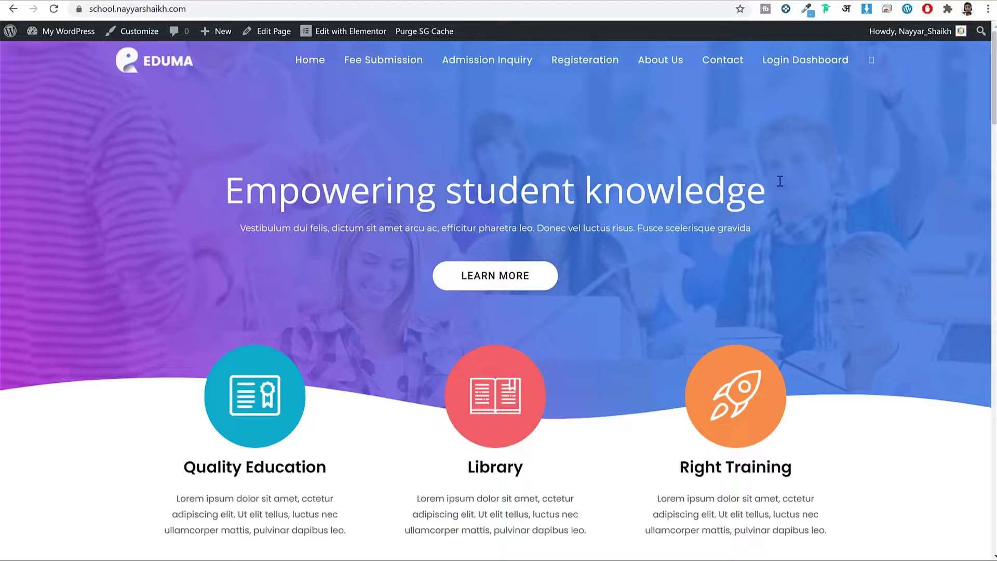
Step: Review the School Dashboard's payment charts and its statistics cards for classes, students, invoices and library books
scroll(993, 78, "down", 3)
mouse_move(995, 54)
left_mouse_down()
mouse_move(995, 99)
mouse_move(995, 42)
left_mouse_up()
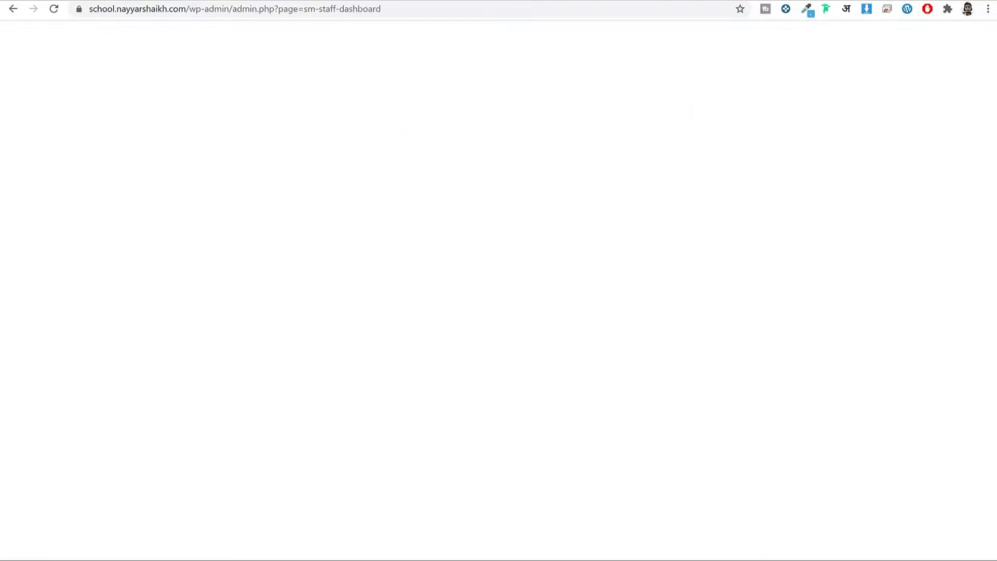
scroll(755, 245, "down", 5)
scroll(814, 301, "down", 7)
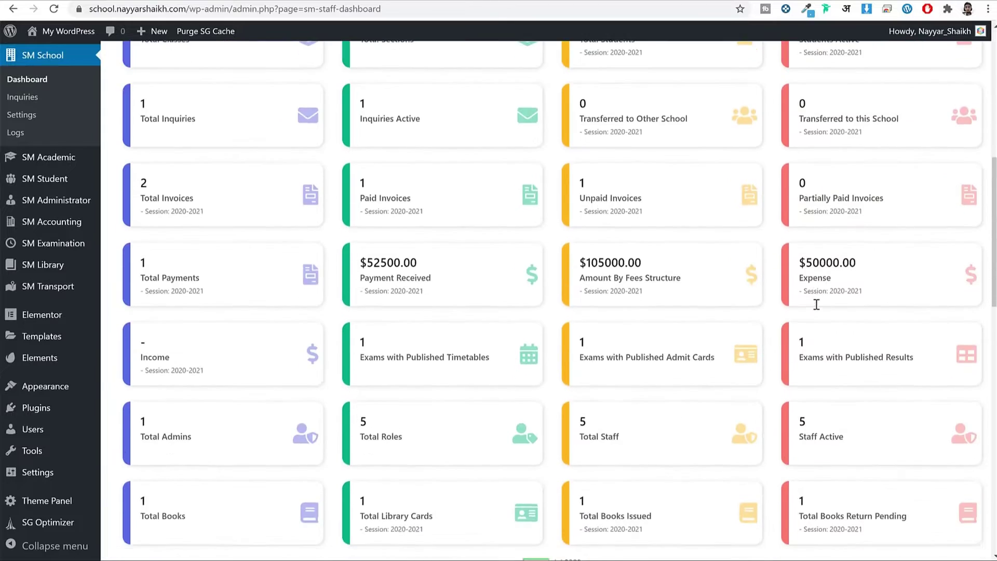
scroll(817, 309, "up", 12)
mouse_move(816, 310)
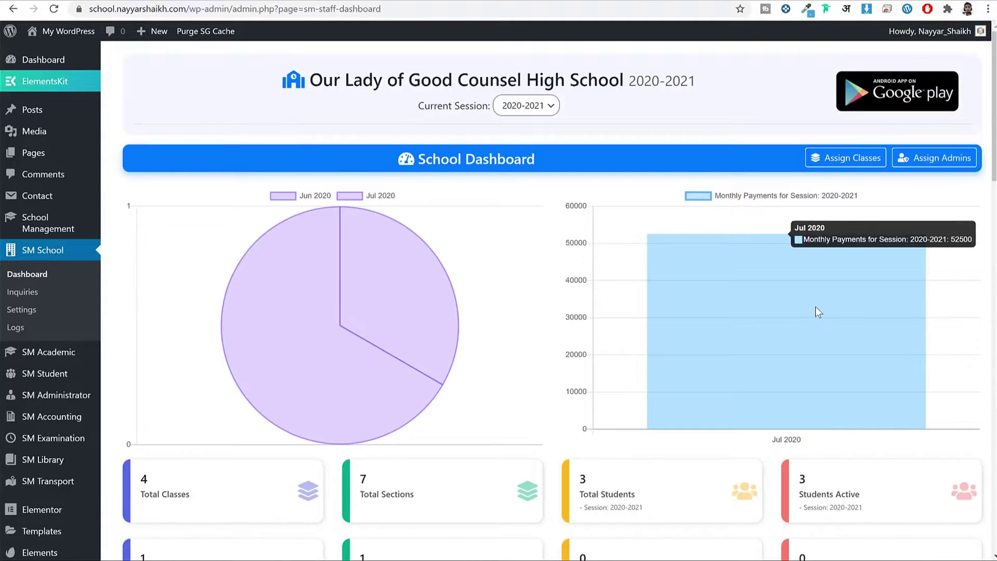
Step: Return to the school website's homepage and examine its main heading and the Quality Education, Library and Right Training features
left_click(218, 1)
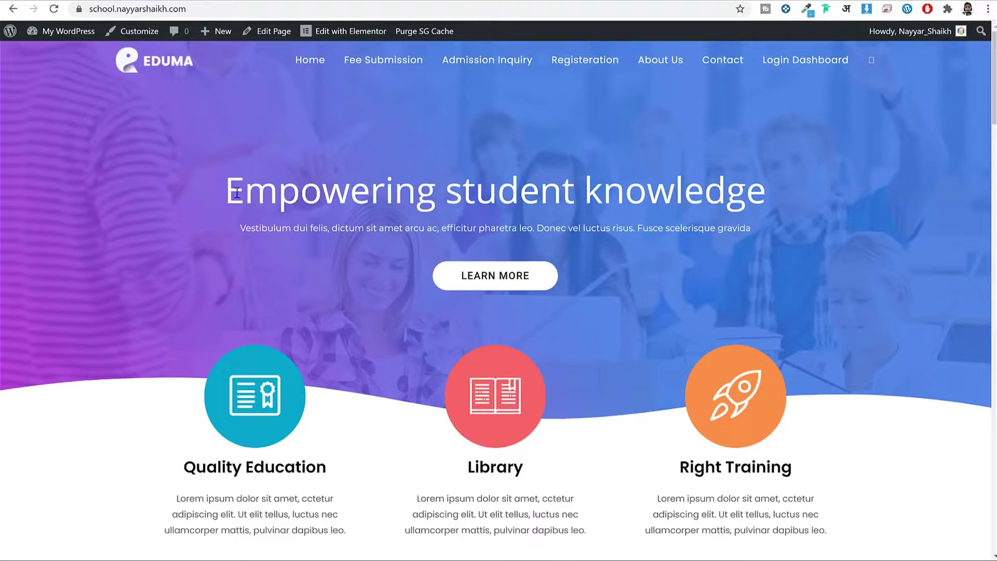
left_click_drag(227, 188, 350, 191)
left_click_drag(618, 203, 818, 213)
left_click(816, 213)
scroll(899, 217, "down", 3)
scroll(899, 217, "up", 3)
scroll(766, 251, "down", 5)
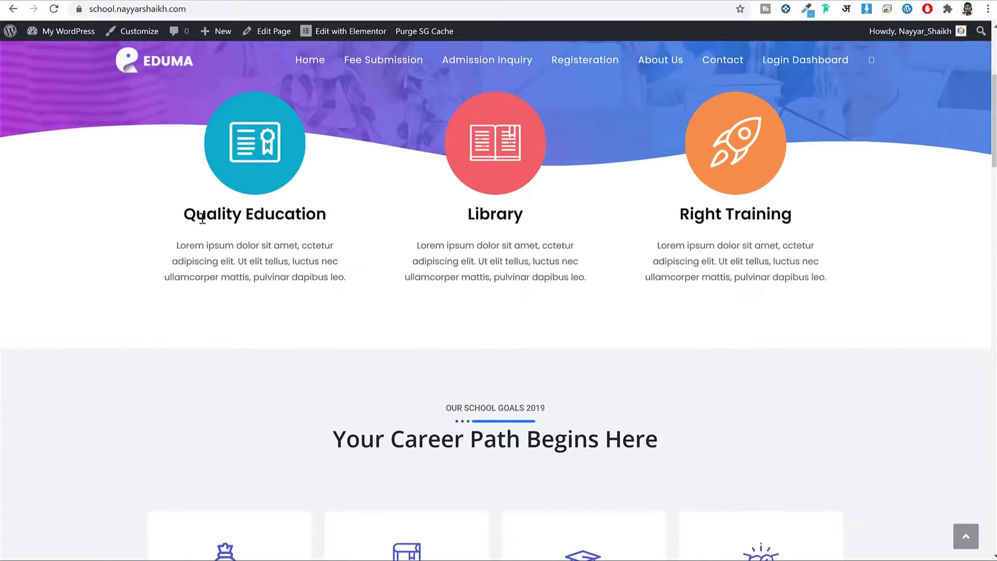
left_click_drag(186, 218, 333, 224)
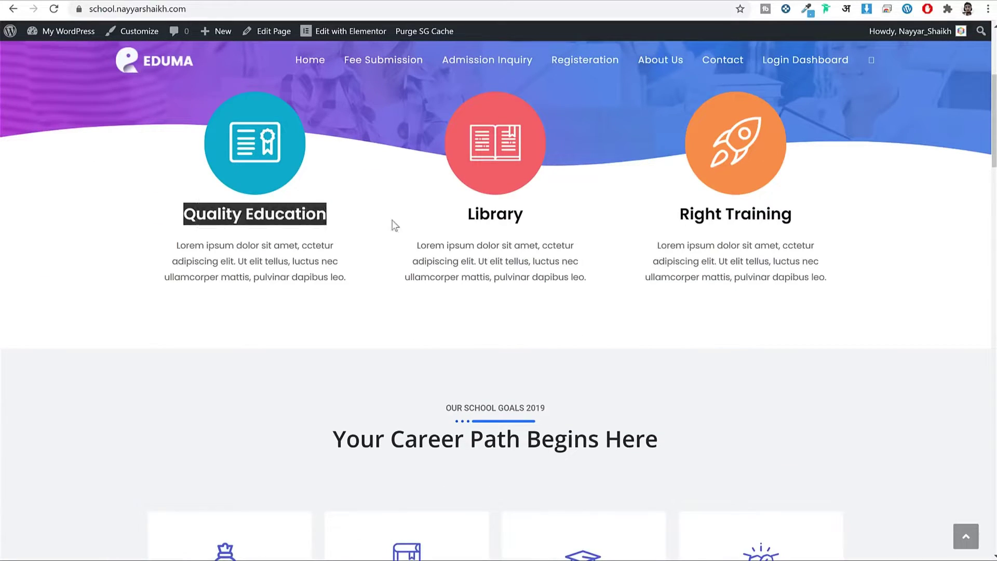
left_click_drag(470, 219, 547, 218)
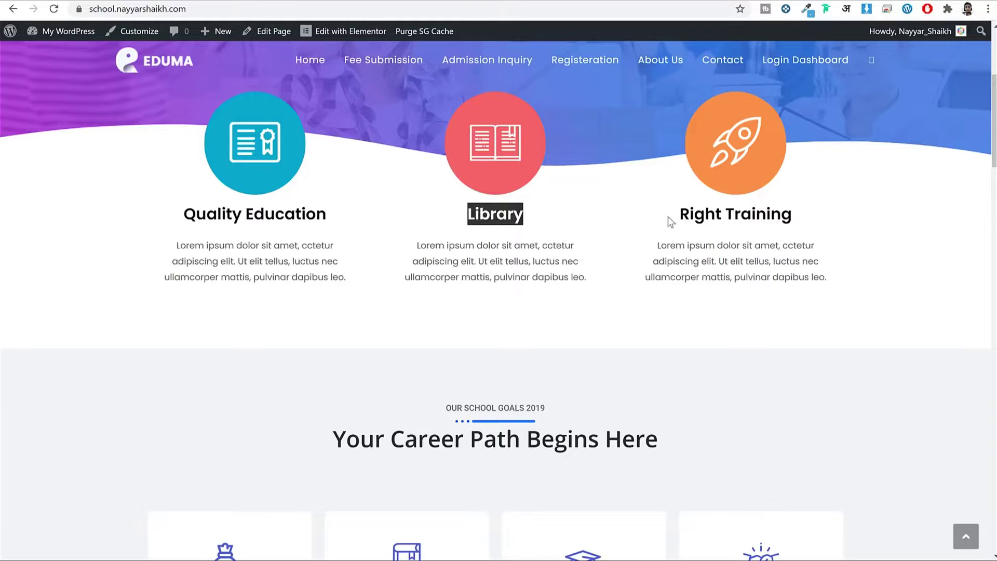
left_click_drag(670, 222, 841, 211)
Step: Look through the homepage's school goals, Where Learning Begin and Opening Schedule sections
scroll(873, 268, "down", 5)
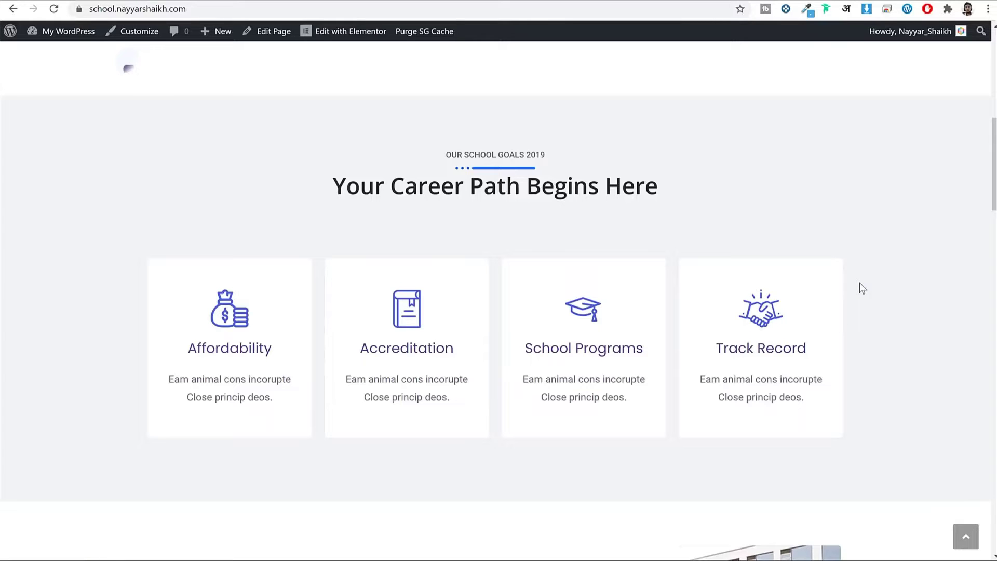
scroll(902, 296, "down", 5)
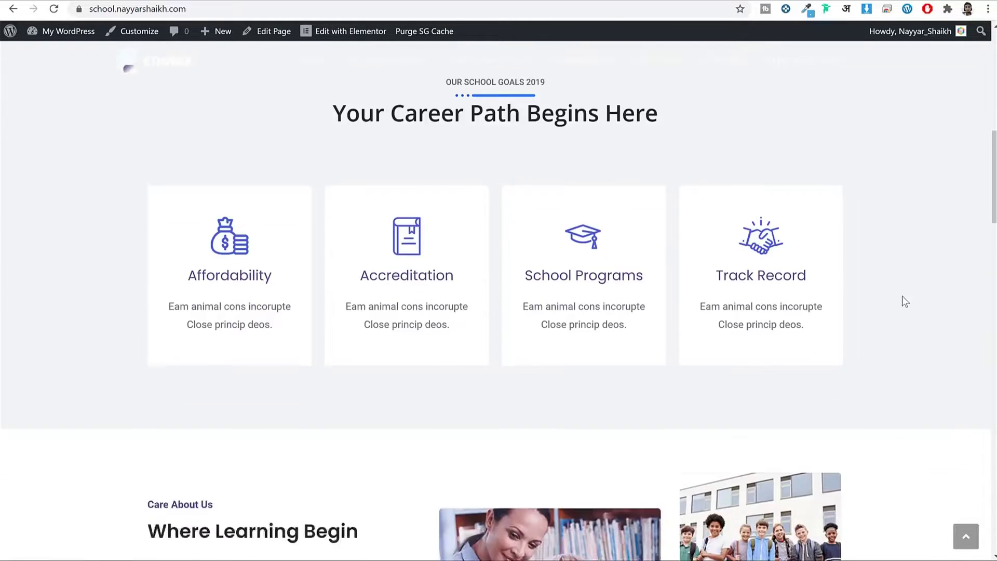
scroll(902, 302, "down", 2)
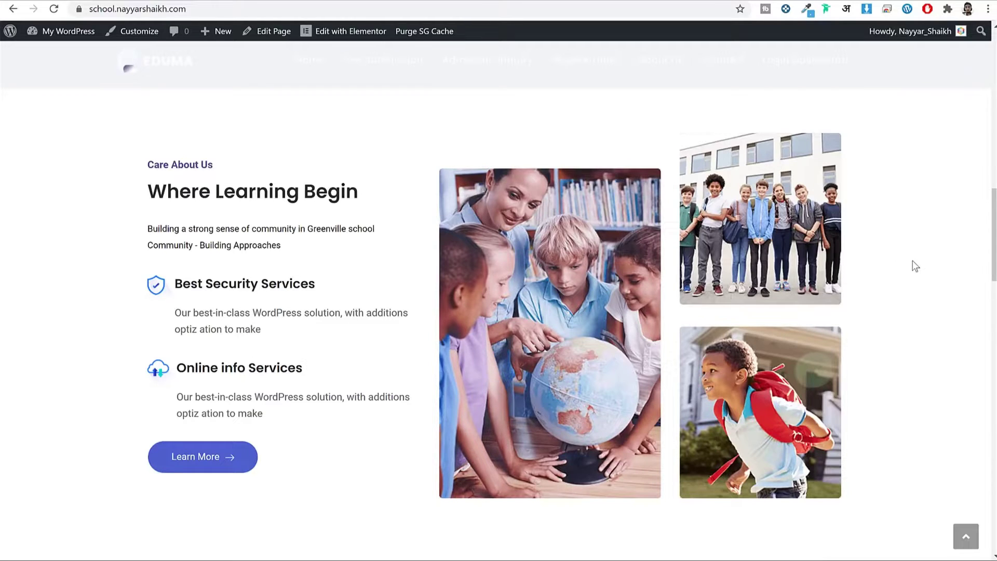
scroll(904, 265, "down", 8)
scroll(830, 288, "down", 15)
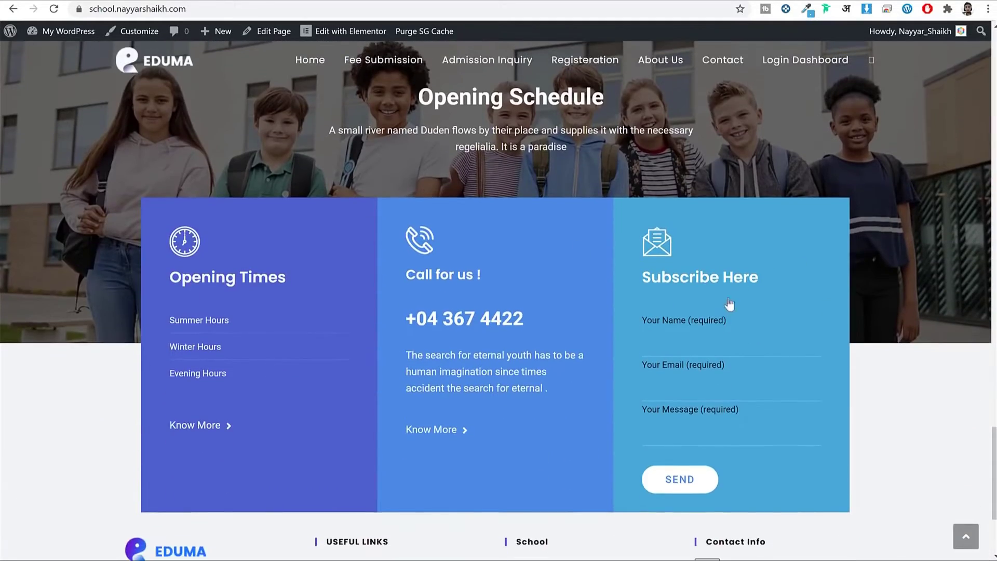
scroll(875, 365, "up", 20)
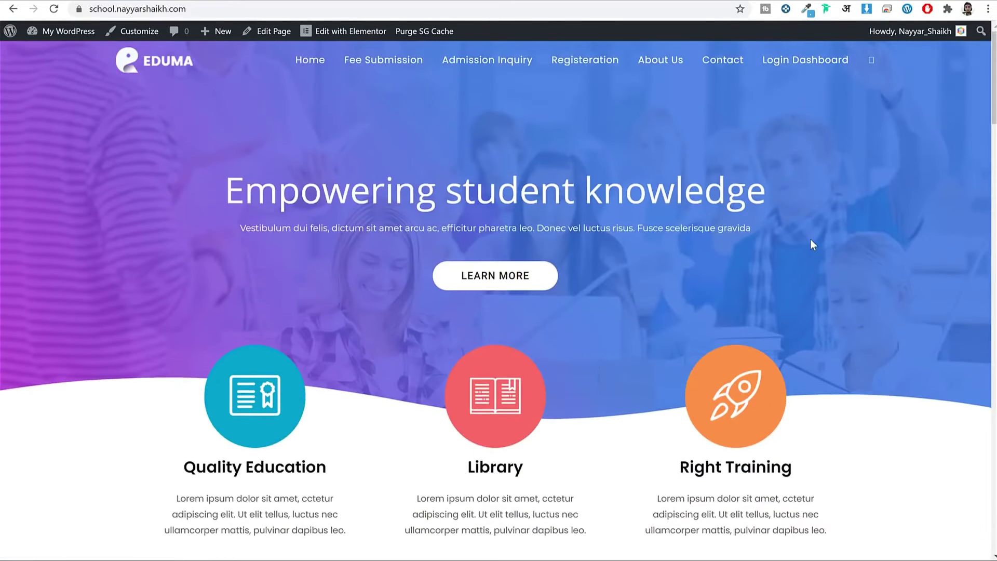
Step: On the Fee Submission page, search class 1st of session 2020-2021 by the student's name
left_click(378, 68)
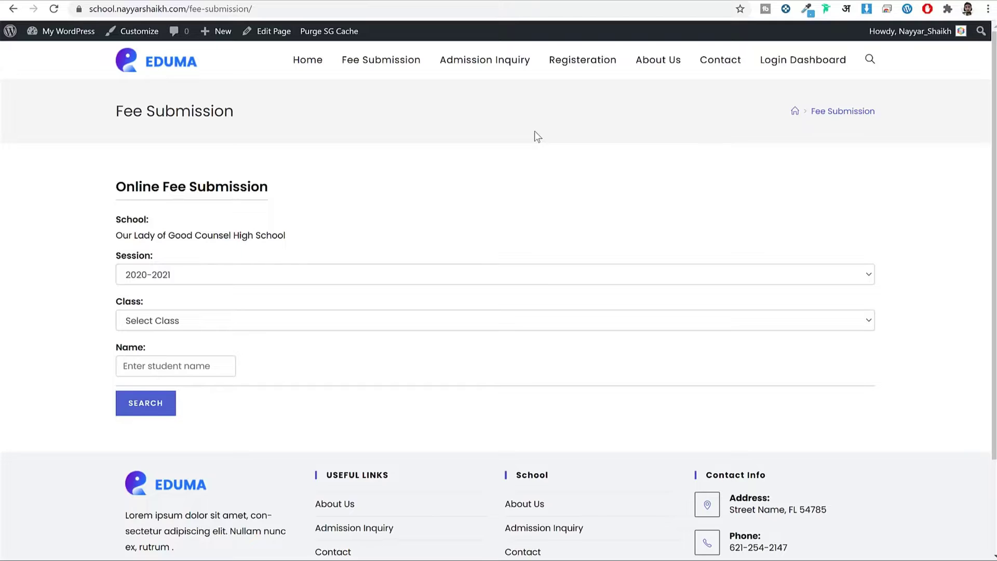
left_click(221, 322)
left_click(186, 351)
left_click(178, 370)
type("nayyar")
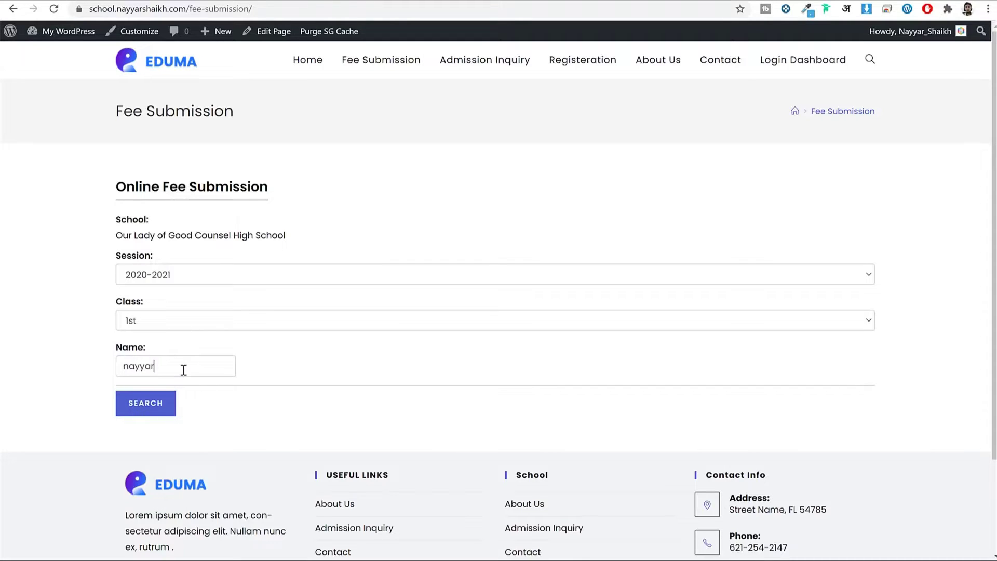
left_click(168, 403)
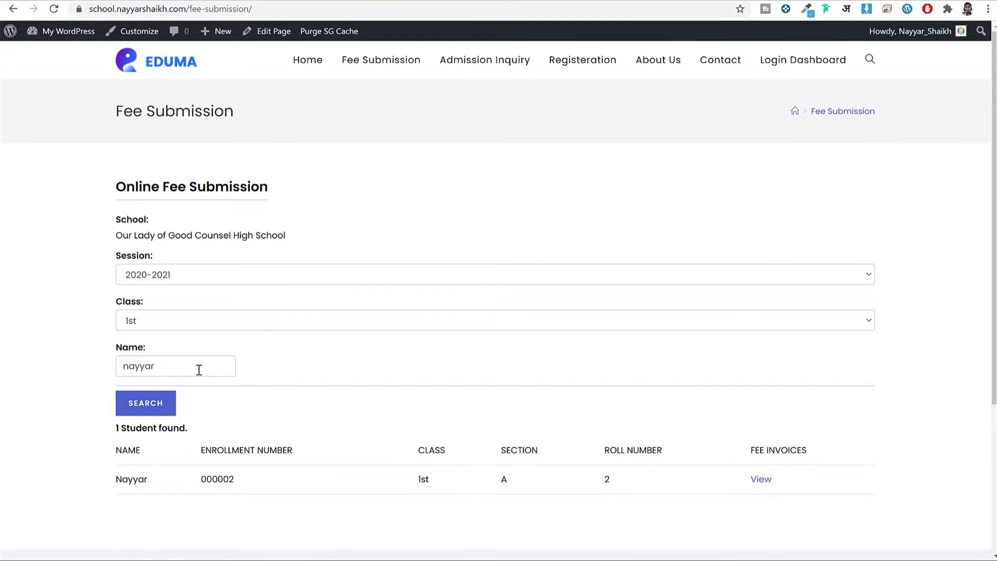
Step: Review the found student's enrollment number, roll number and fee invoice columns in the search result
scroll(234, 387, "down", 4)
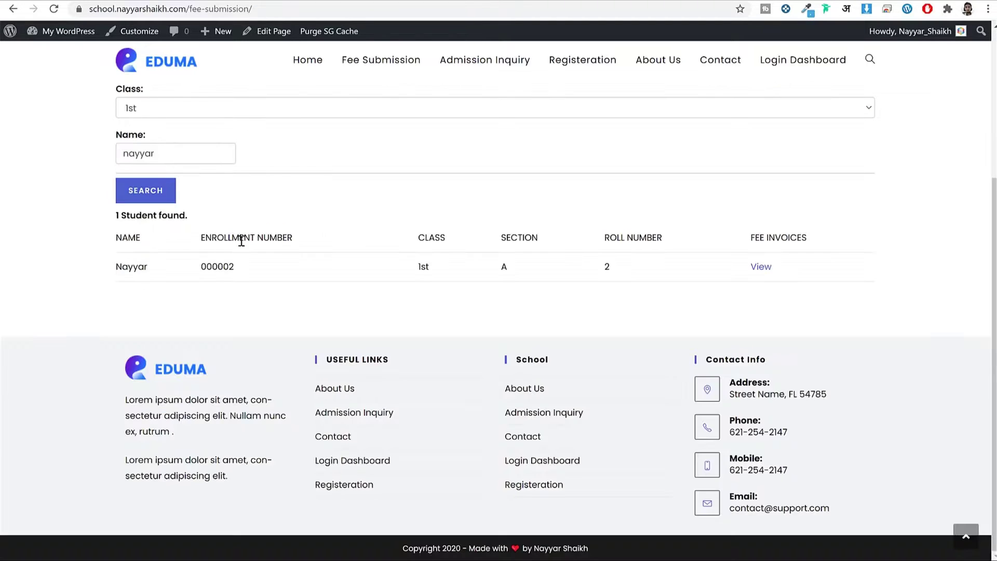
left_click_drag(159, 264, 113, 268)
left_click(123, 265)
double_click(203, 267)
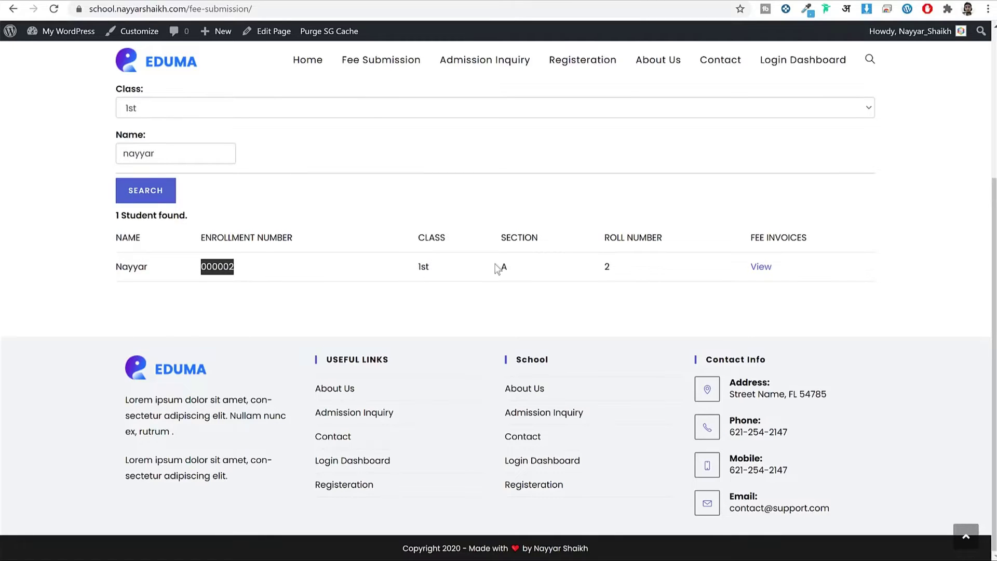
left_click_drag(611, 238, 668, 240)
left_click(634, 272)
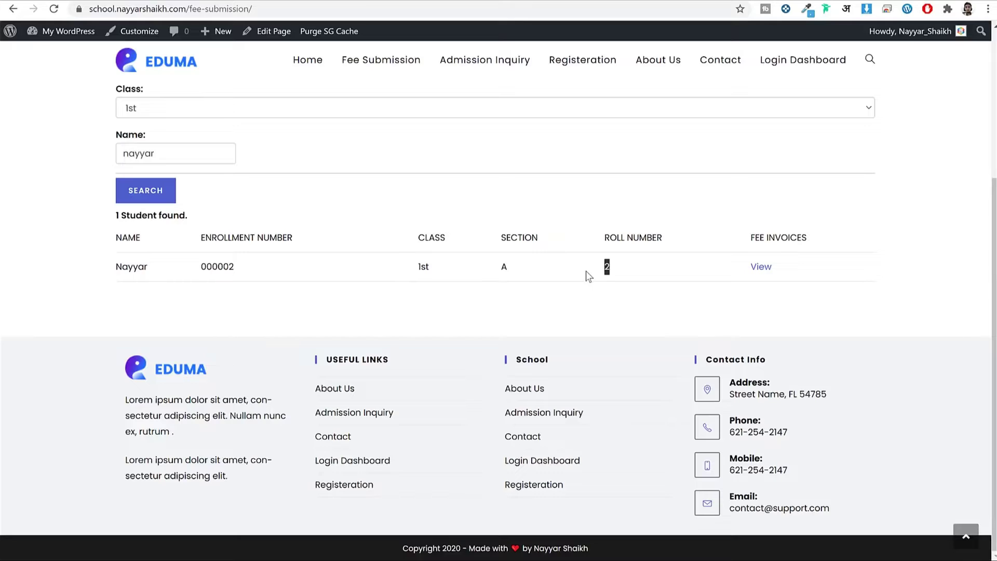
triple_click(784, 234)
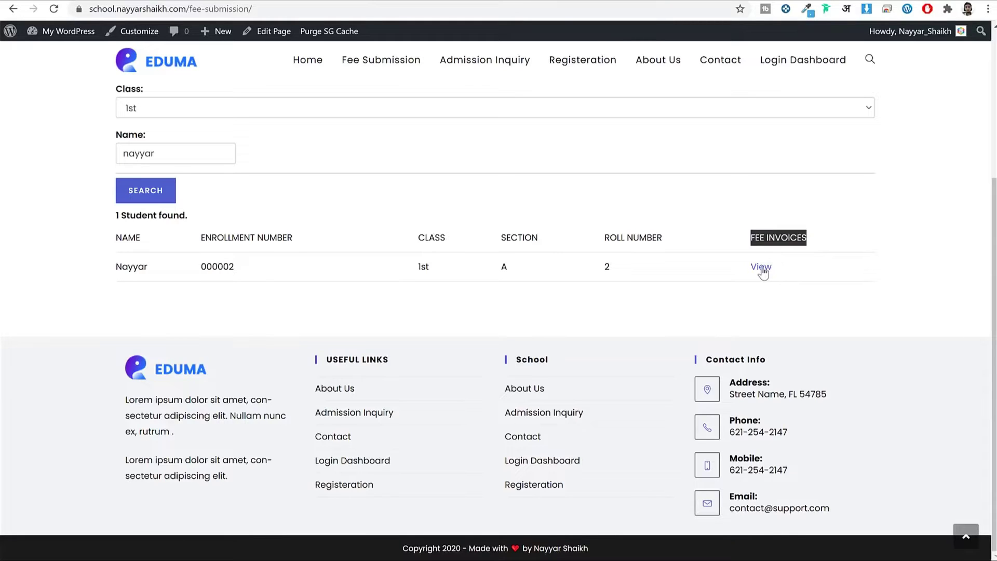
Step: View the student's fee invoices and check the title and payable amount of the pending one
left_click(758, 268)
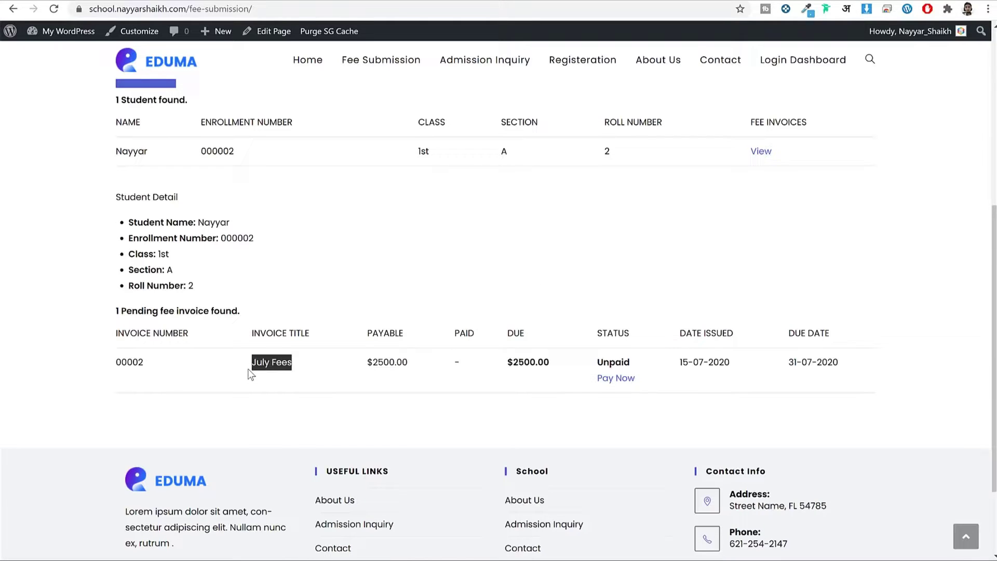
left_click_drag(412, 367, 360, 367)
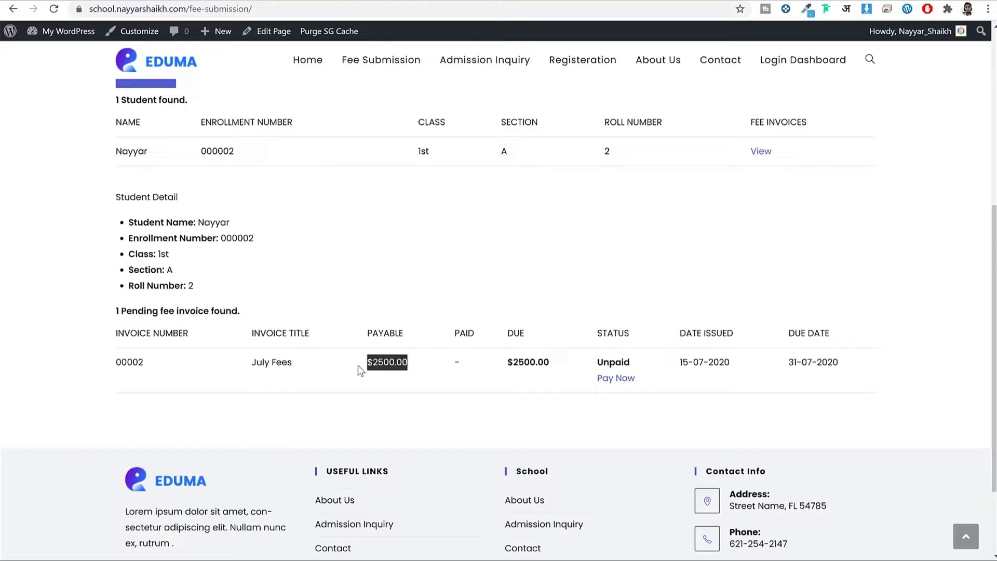
left_click(368, 369)
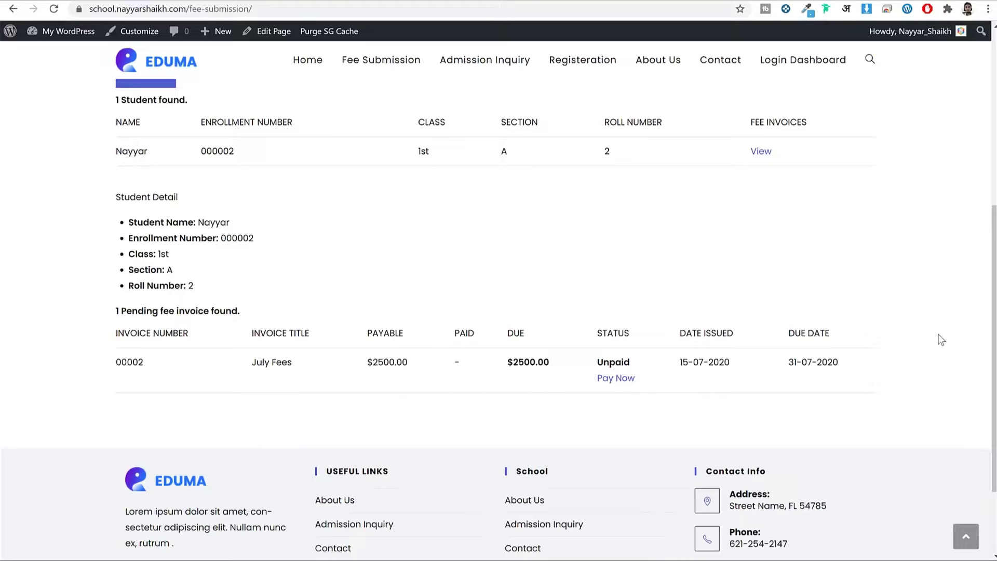
Step: Open payment for the July Fees invoice, compare Stripe with Bank Transfer and examine the bank details and receipt fields
left_click(613, 383)
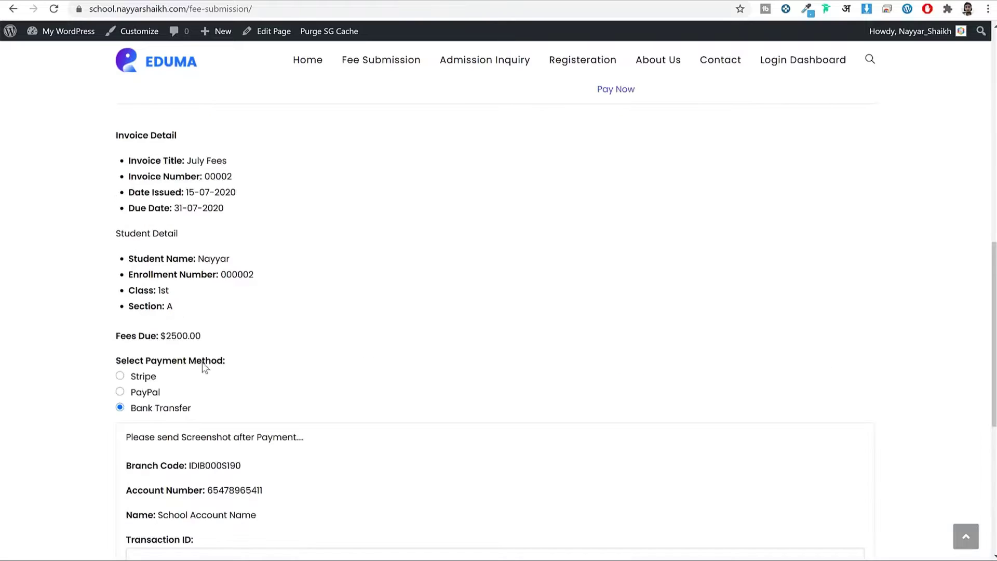
left_click(143, 378)
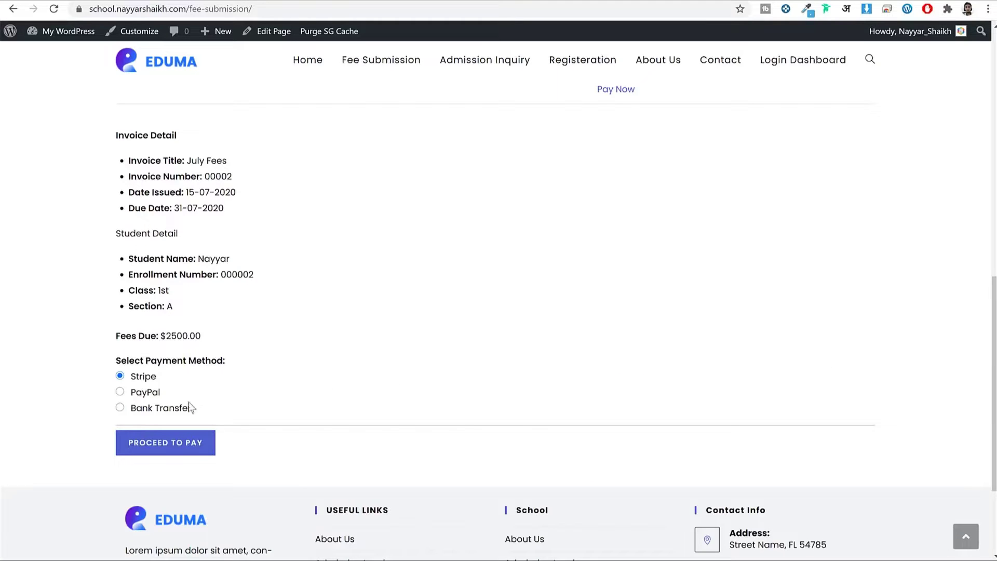
left_click(170, 409)
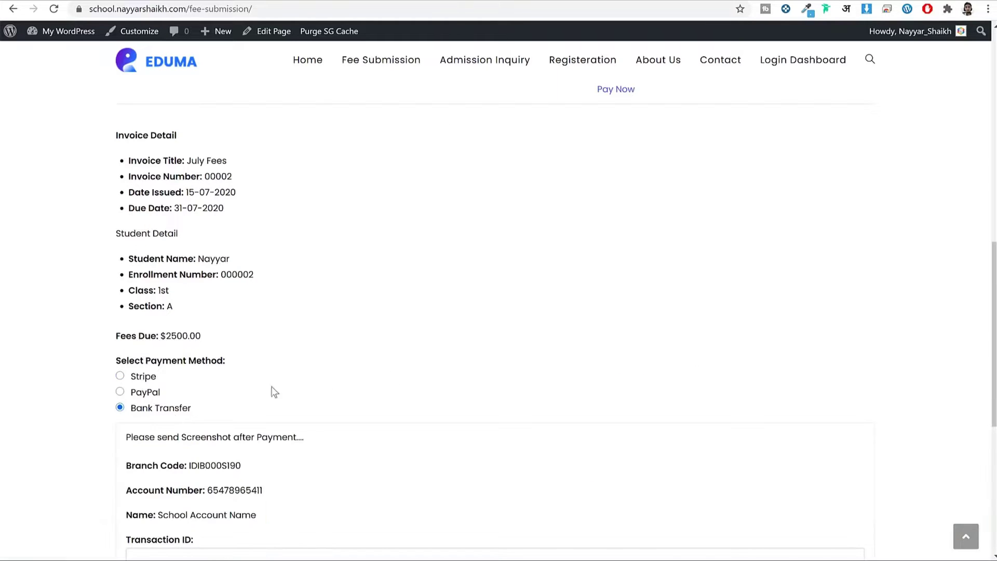
scroll(441, 379, "down", 5)
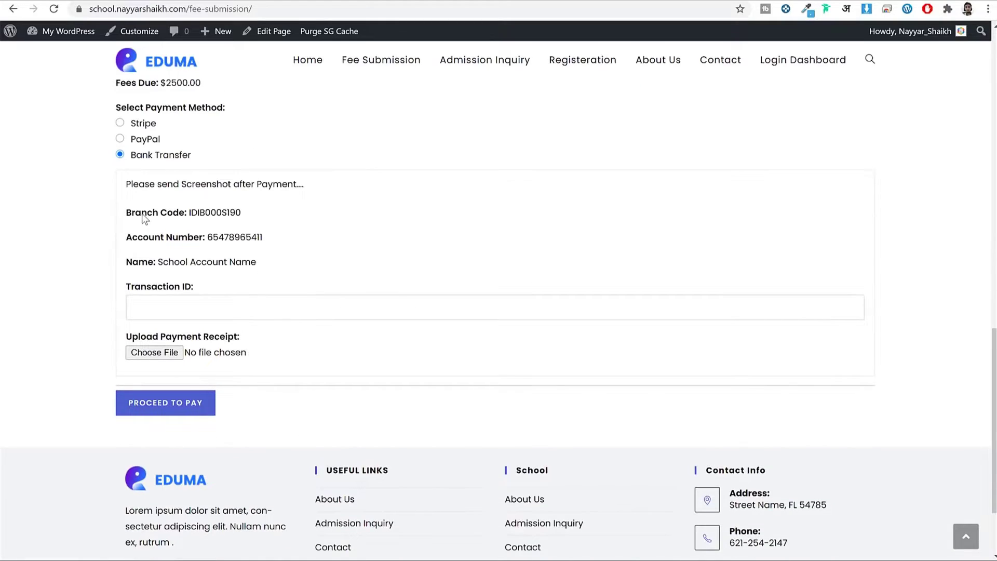
left_click_drag(142, 214, 267, 272)
left_click(268, 272)
left_click(178, 311)
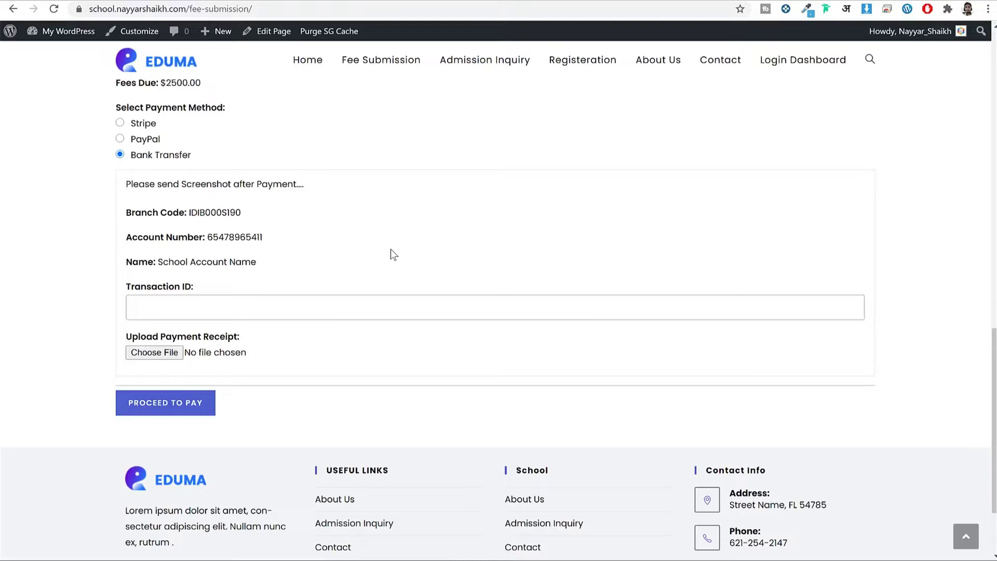
Step: Proceed to pay the July Fees invoice with Stripe, view the checkout form and close it without paying
left_click(141, 125)
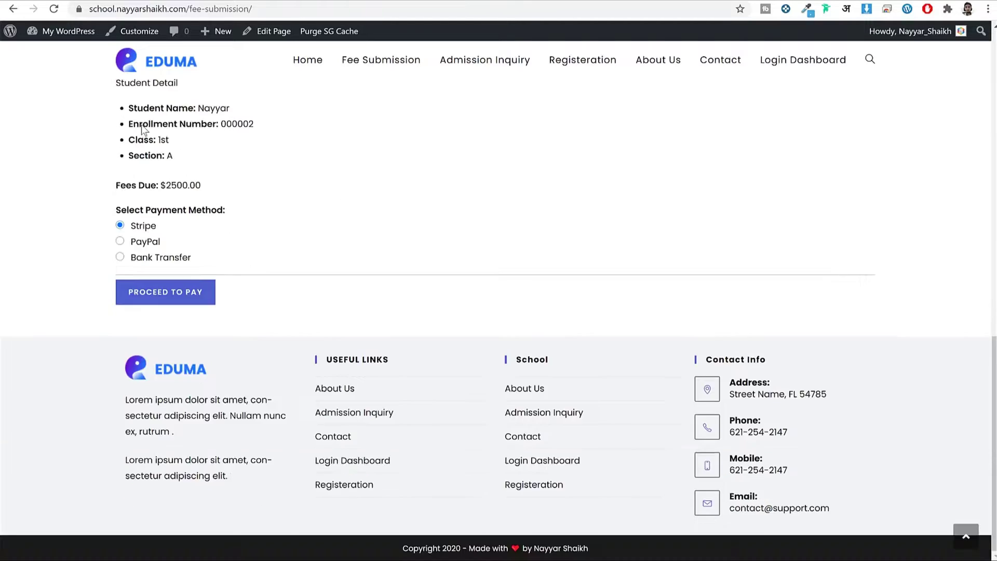
left_click(192, 296)
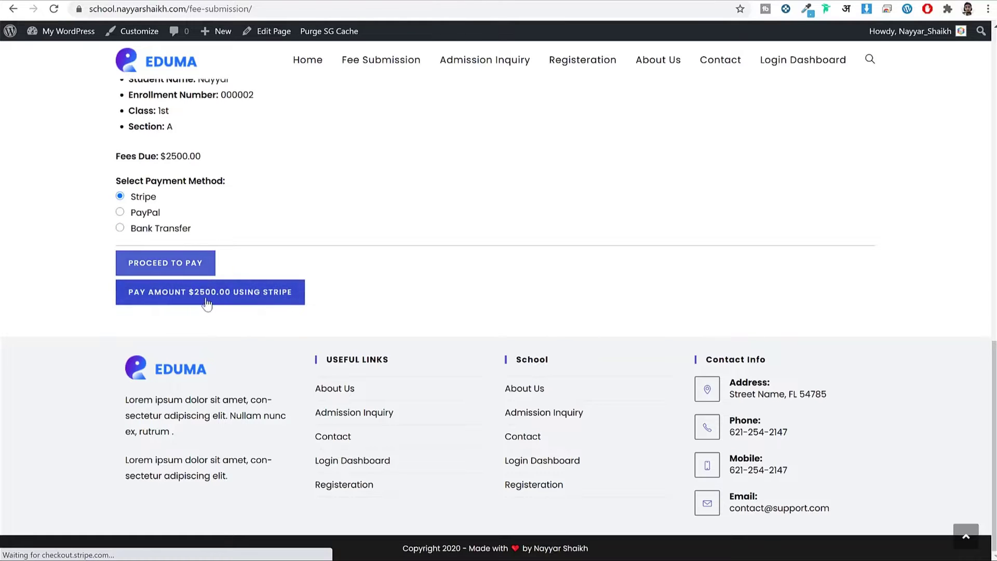
left_click(225, 295)
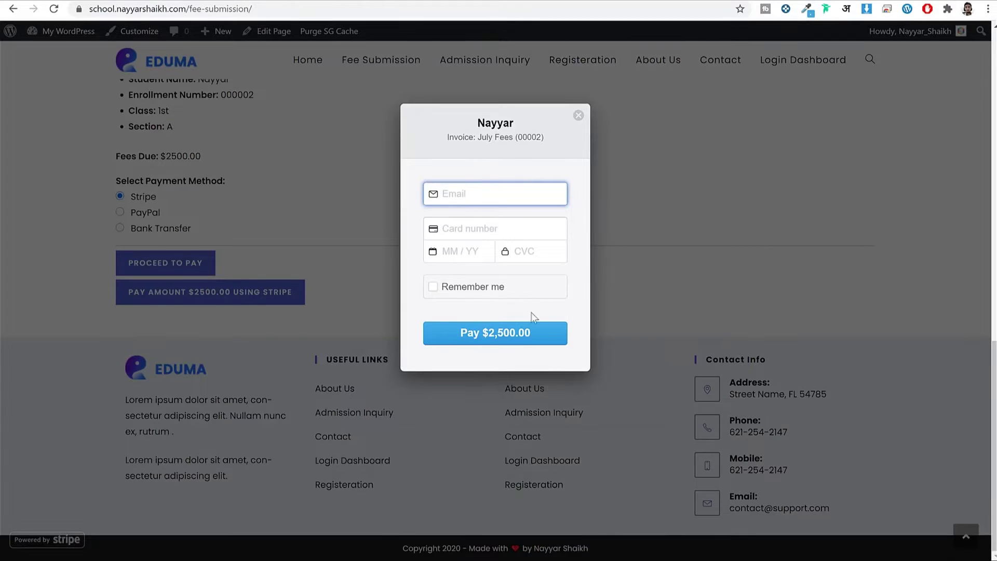
left_click(577, 117)
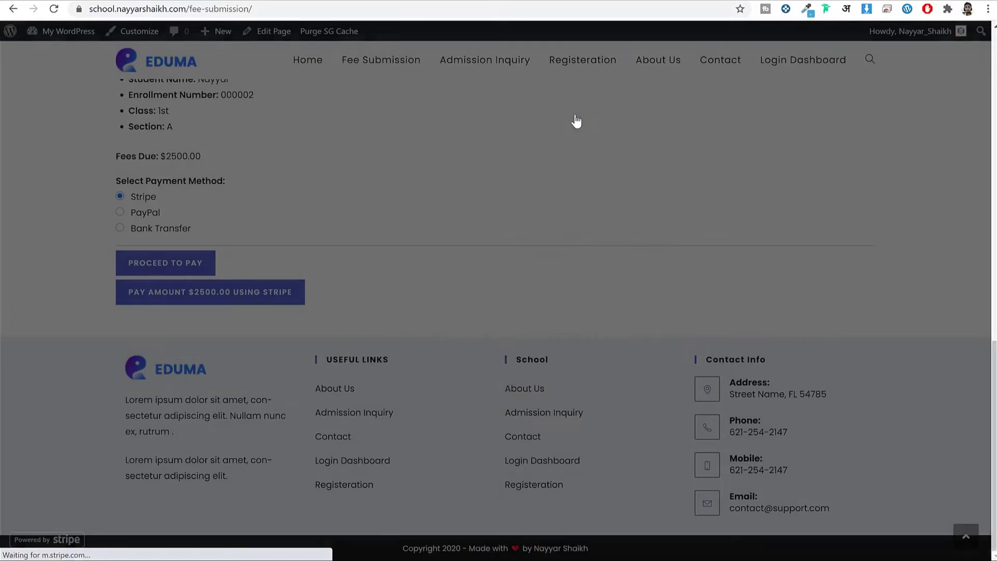
Step: Open the Admission Inquiry page and view its form fields and the available class options
scroll(622, 277, "up", 6)
scroll(622, 276, "up", 3)
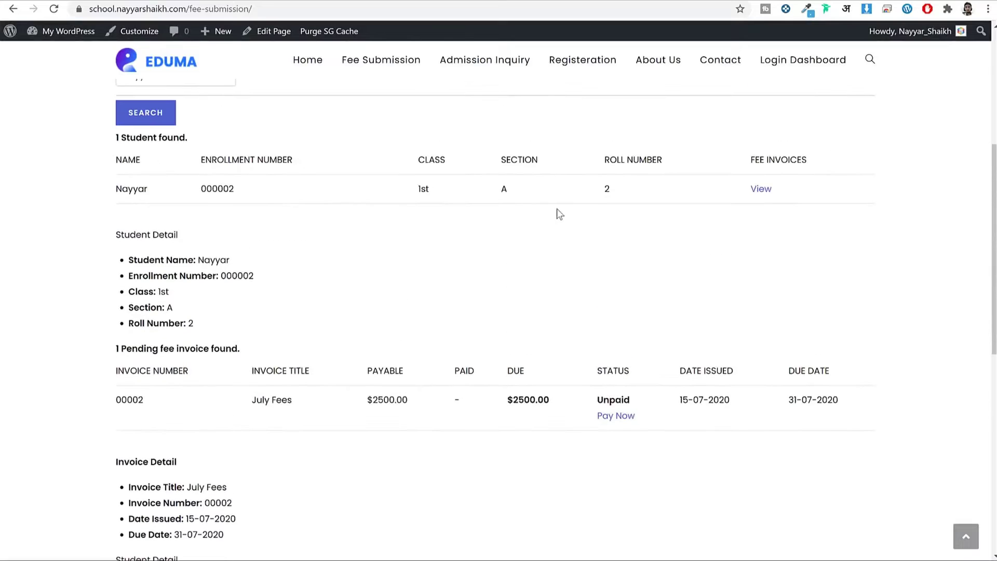
left_click(488, 61)
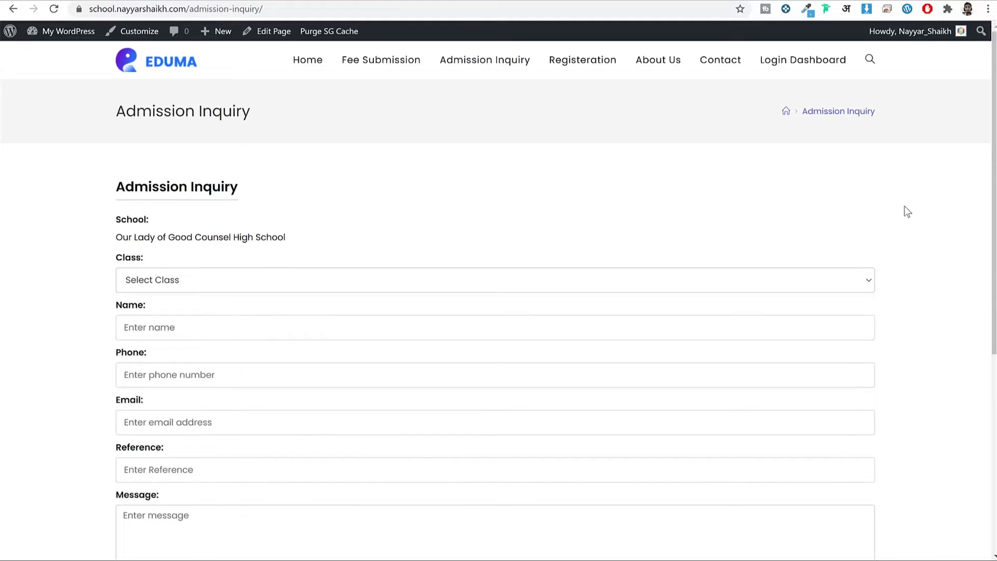
scroll(907, 207, "down", 2)
left_click(238, 154)
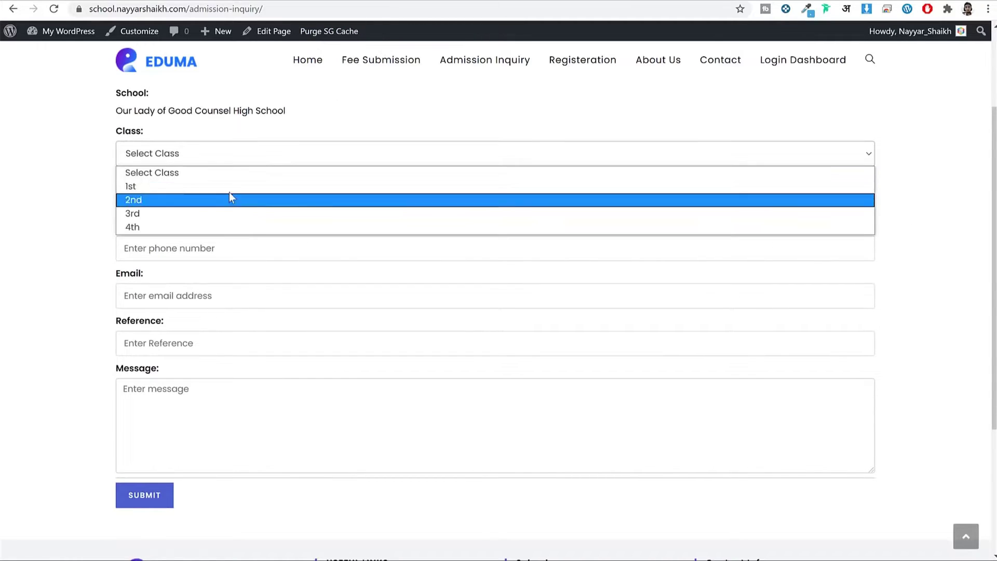
left_click(221, 511)
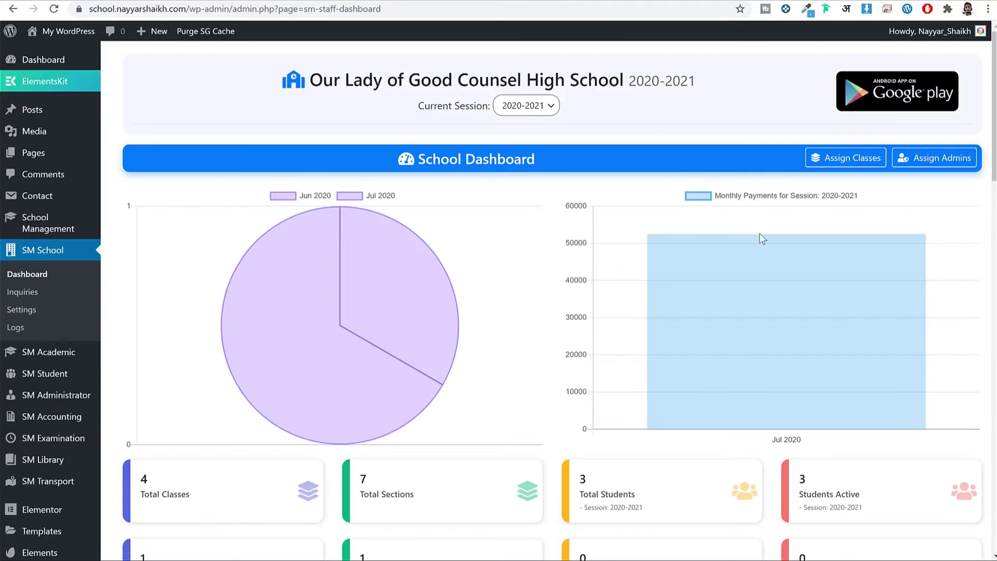
Step: Examine the charts and summary cards on the School Dashboard for the current session
scroll(825, 236, "down", 7)
scroll(726, 284, "up", 6)
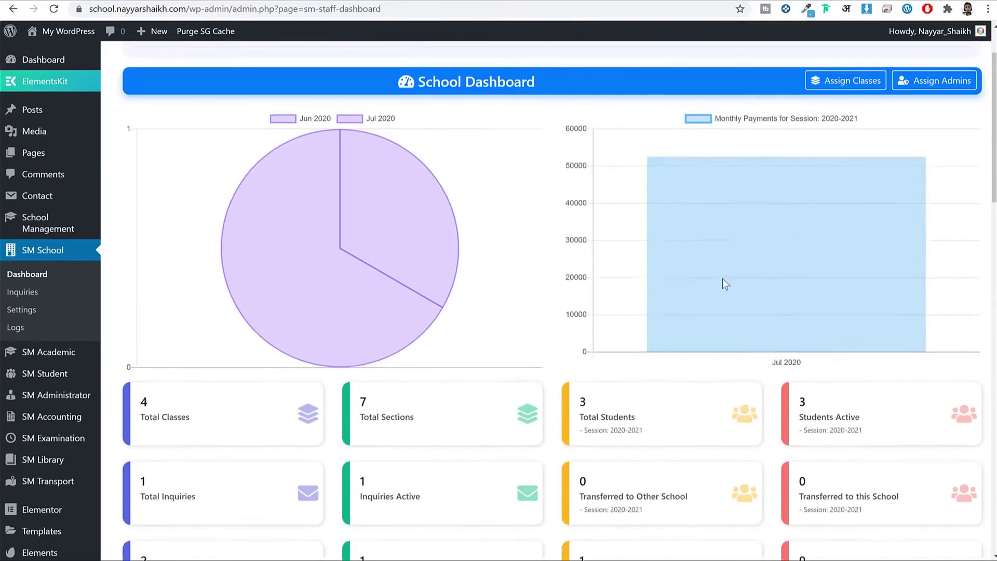
mouse_move(773, 250)
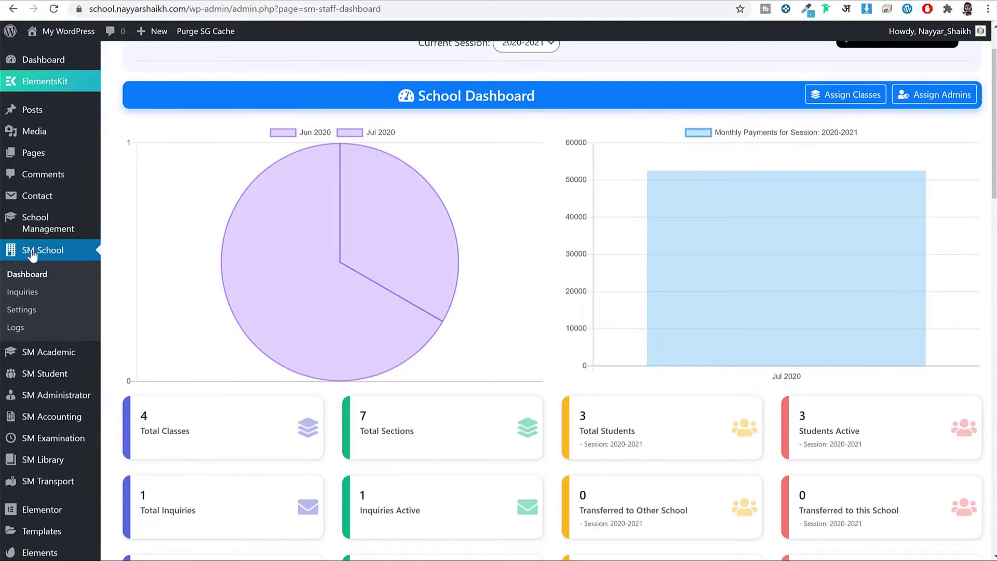
Step: Open the Class 1st admission inquiry for editing from the Inquiries list and check its phone and email fields
left_click(34, 294)
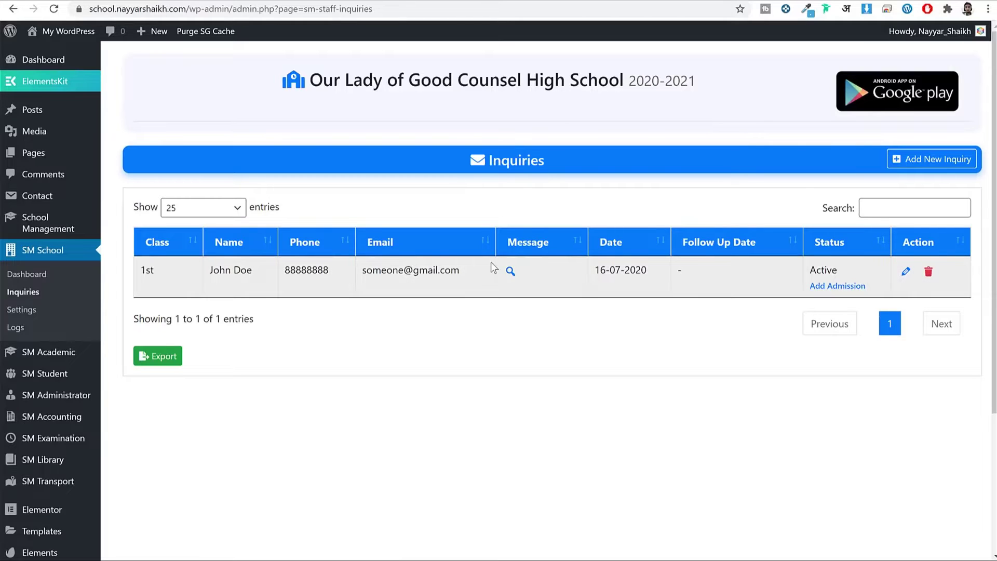
left_click(905, 271)
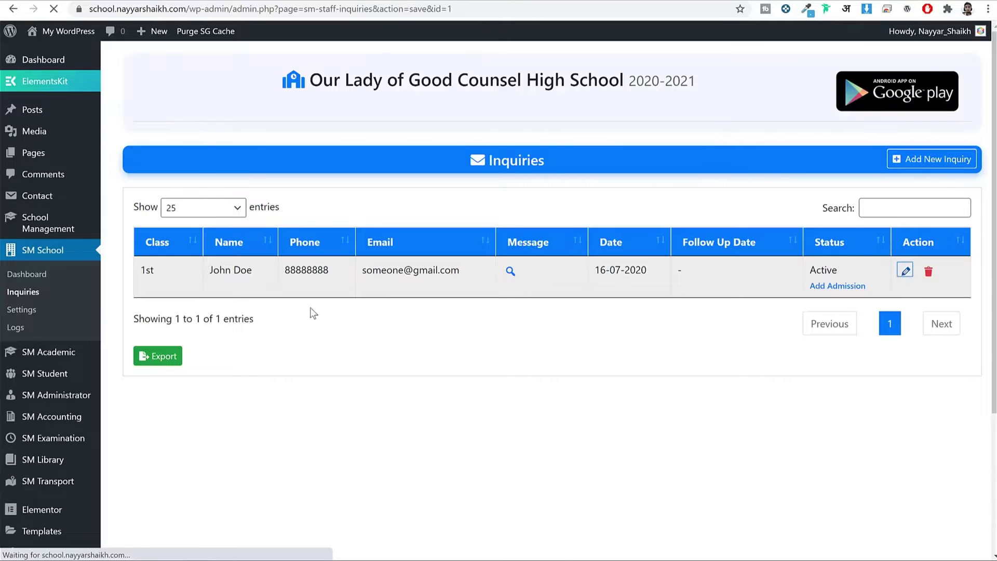
left_click(249, 284)
key("ctrl+a")
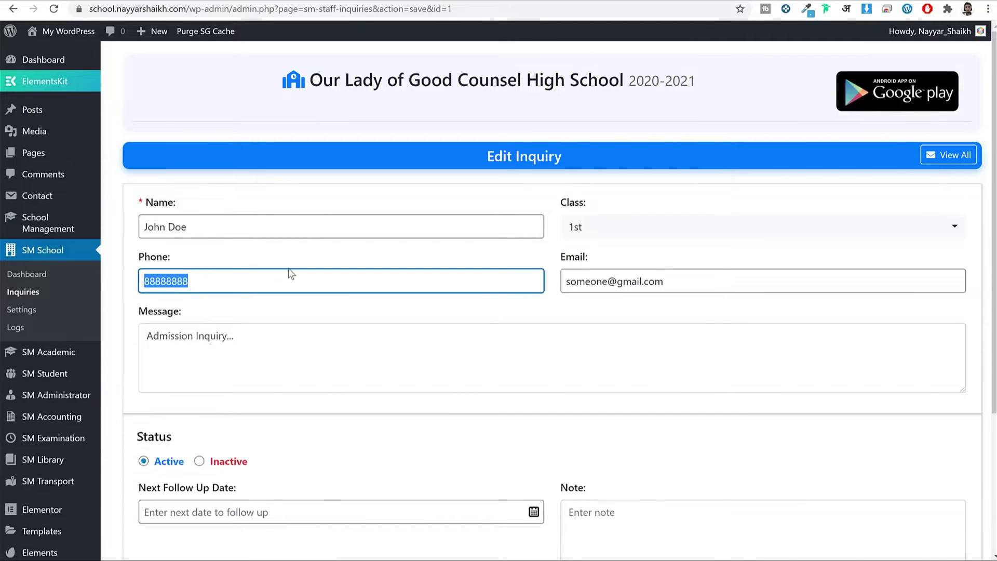
key("Tab")
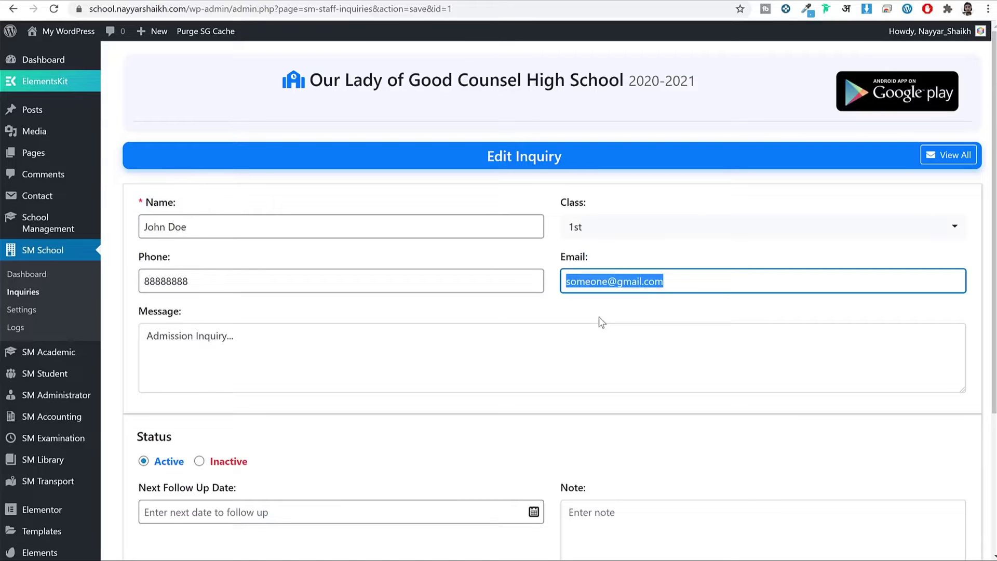
Step: Examine the inquiry's status, note and next follow-up date fields, including the calendar for choosing the date
scroll(625, 323, "down", 3)
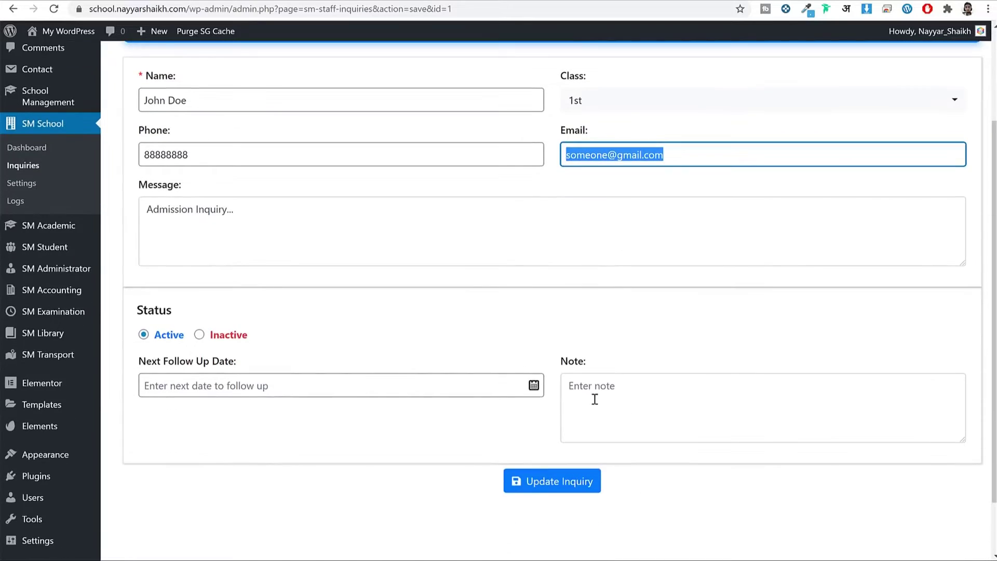
left_click(729, 439)
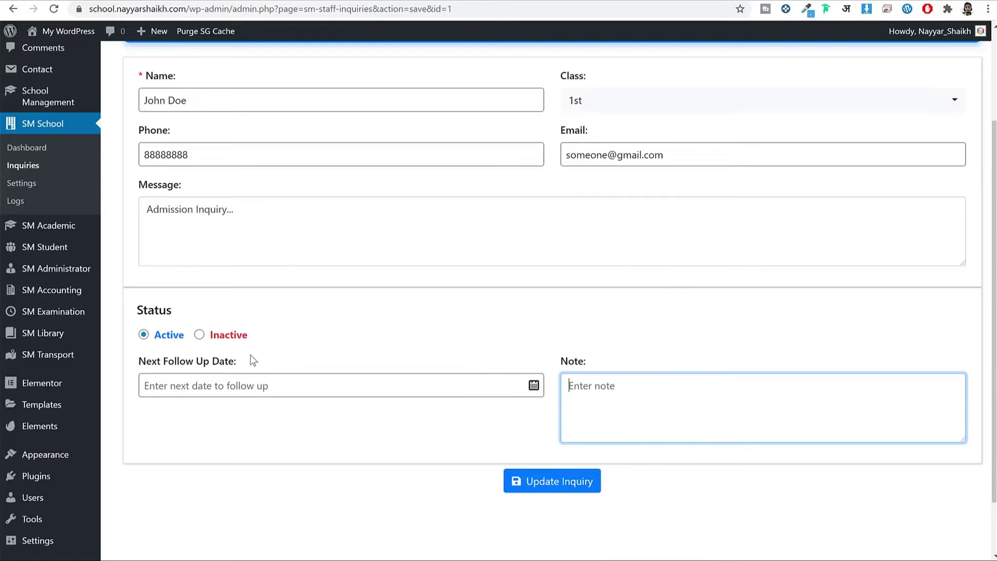
left_click(248, 390)
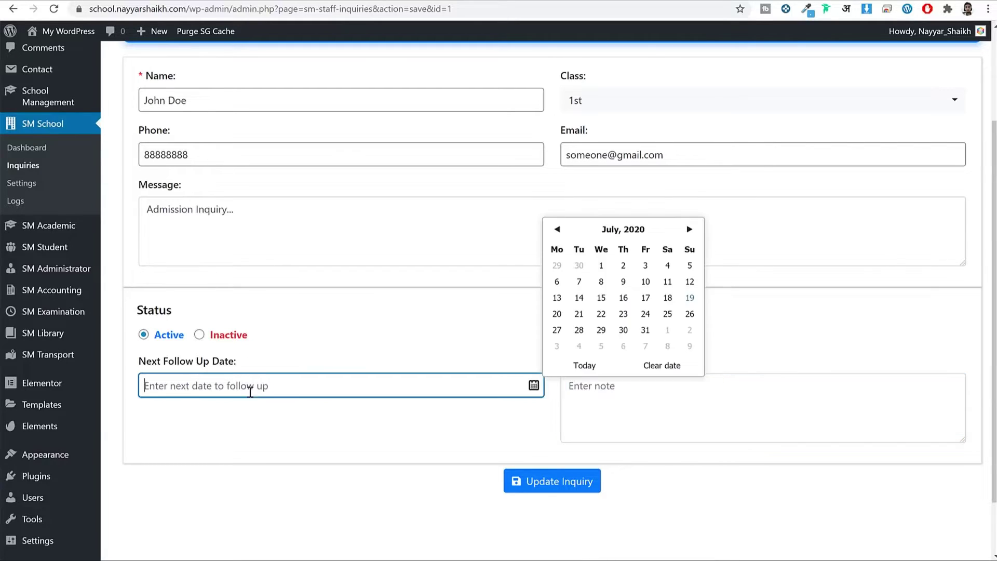
left_click(372, 344)
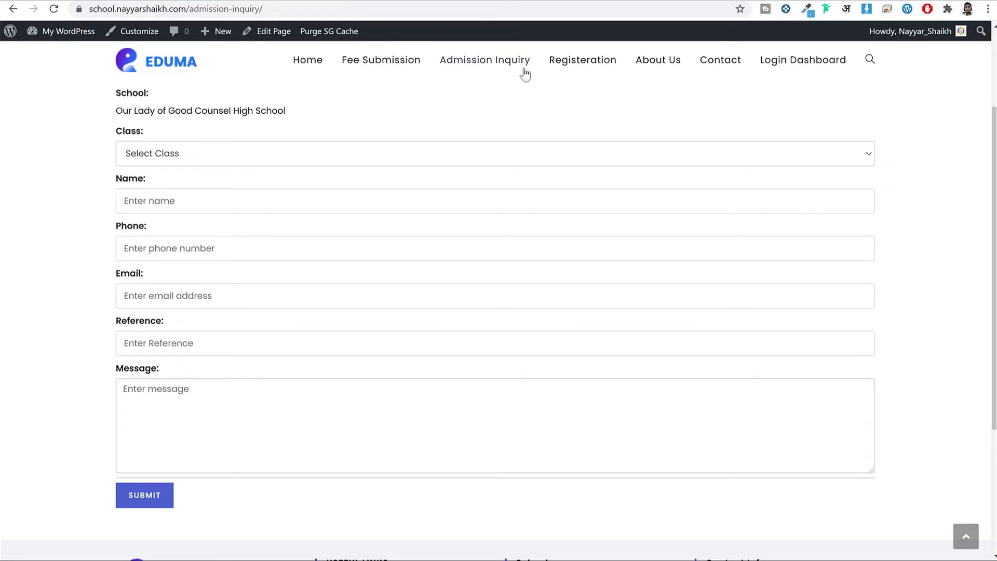
Step: Open the website's Registeration page and review the online registration form from personal details to transport details
left_click(593, 66)
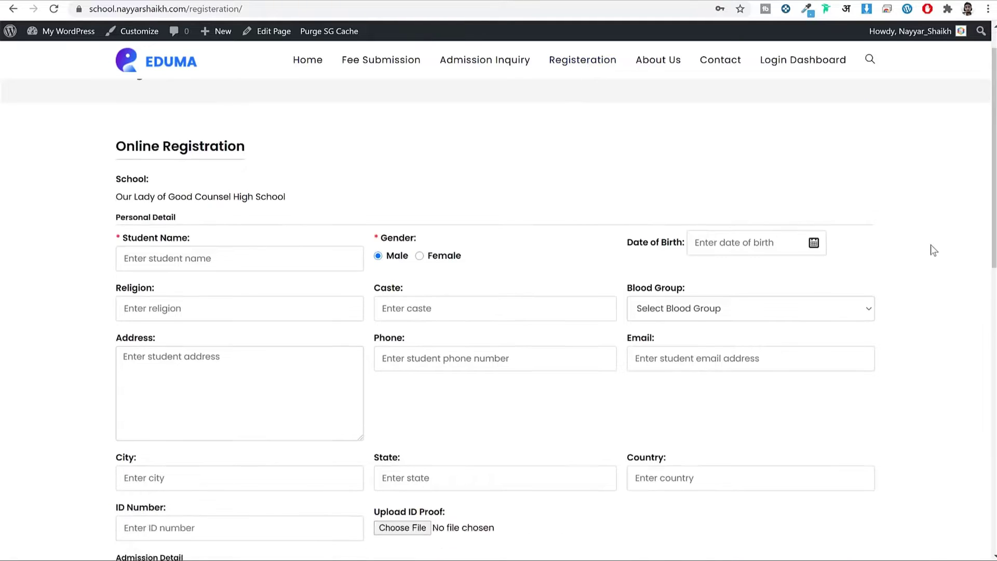
scroll(550, 239, "down", 7)
scroll(550, 239, "down", 3)
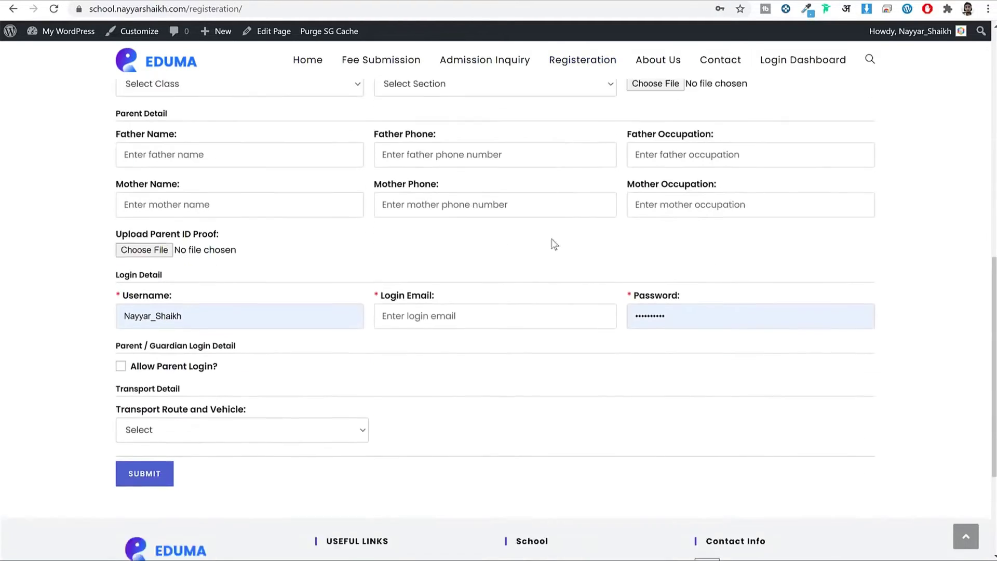
scroll(563, 261, "up", 10)
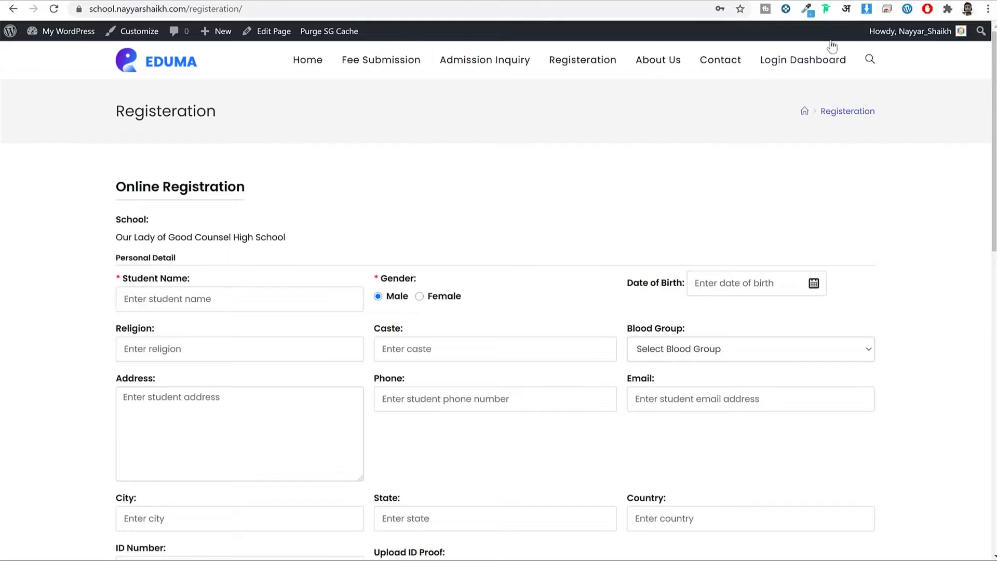
Step: Log out of the admin account and log in through Login Dashboard with the student account's username and password
mouse_move(894, 33)
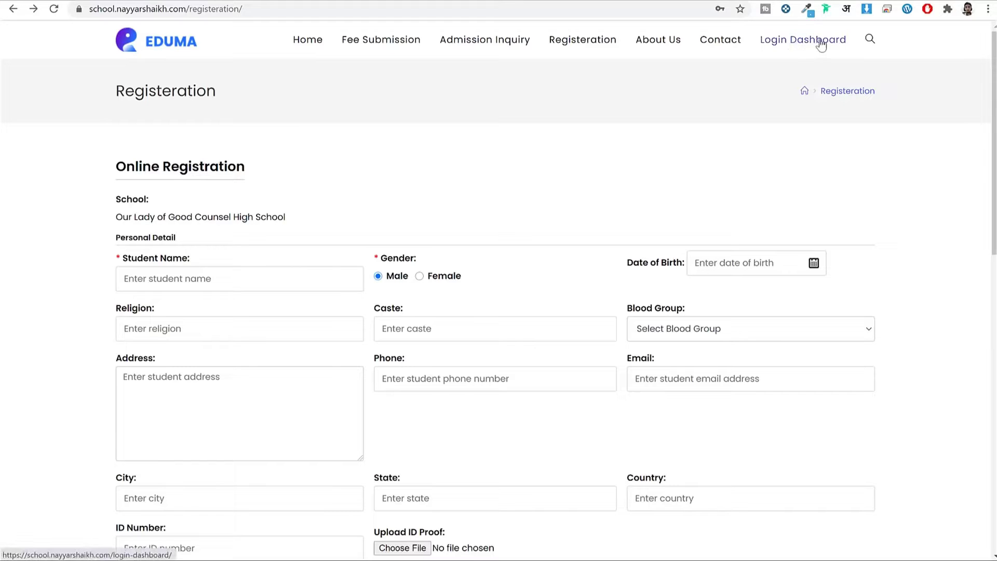
left_click(795, 43)
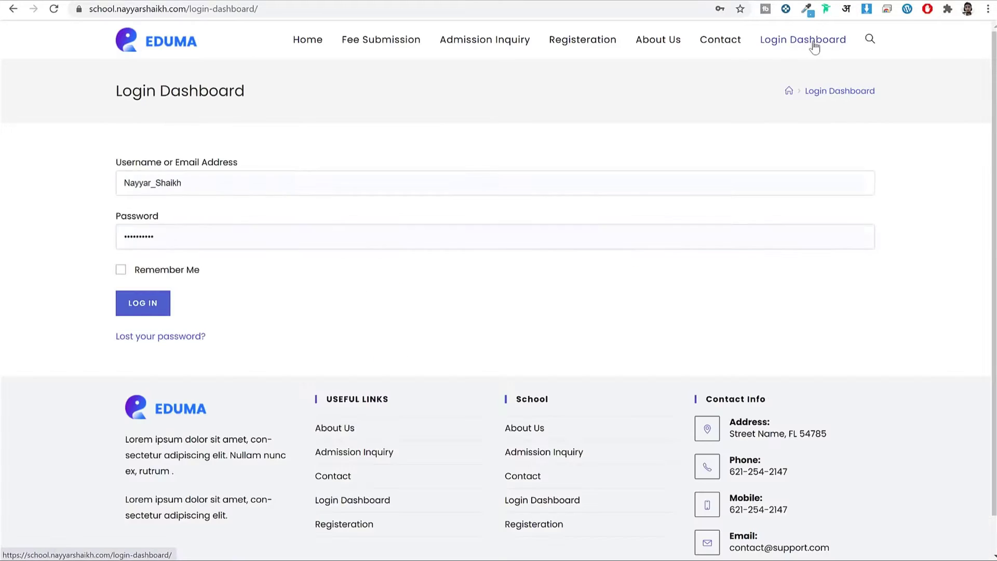
left_click(231, 180)
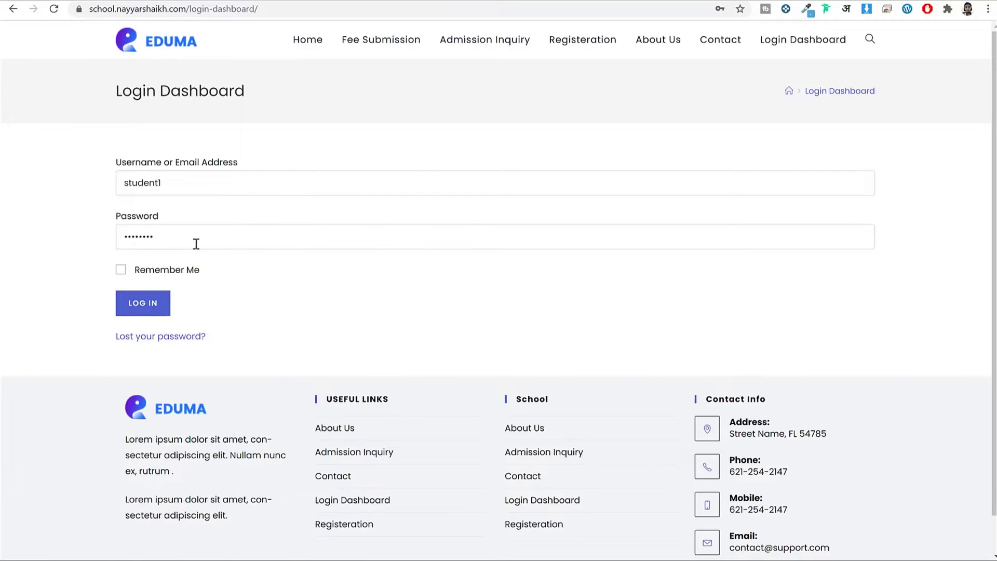
left_click(146, 308)
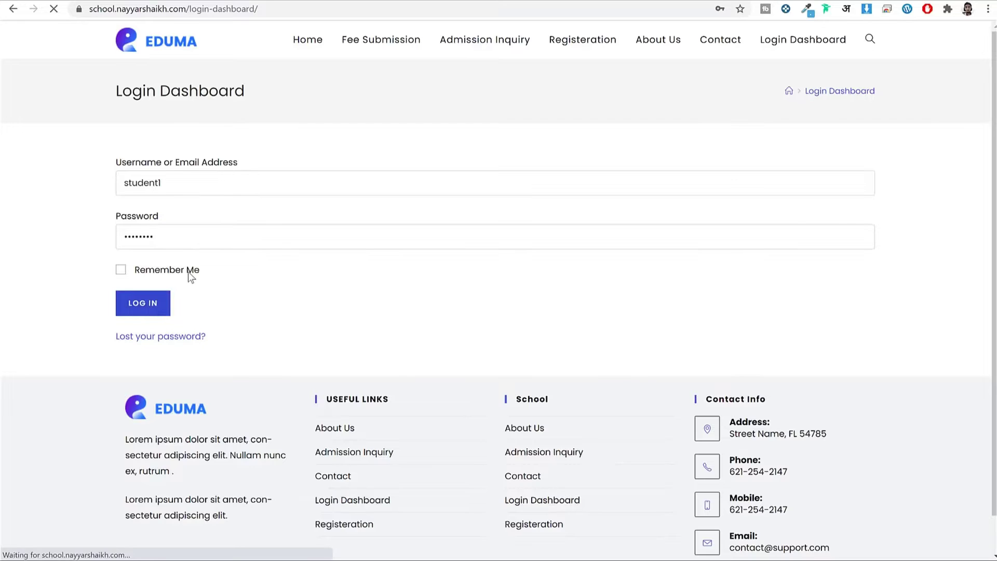
Step: Check the noticeboard and the student's details, including the enrollment number, on the student dashboard
scroll(955, 245, "down", 2)
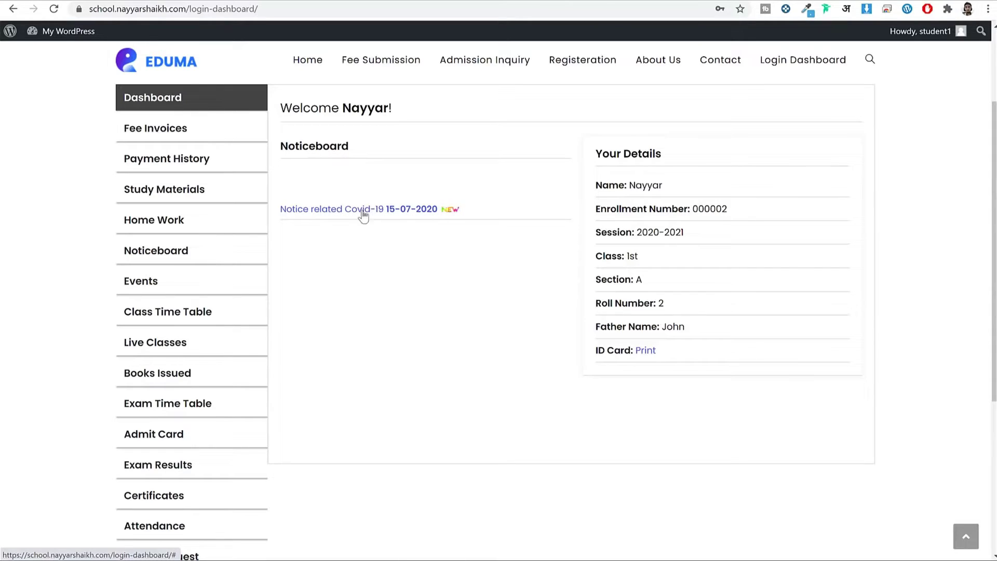
left_click_drag(596, 186, 727, 209)
left_click(629, 207)
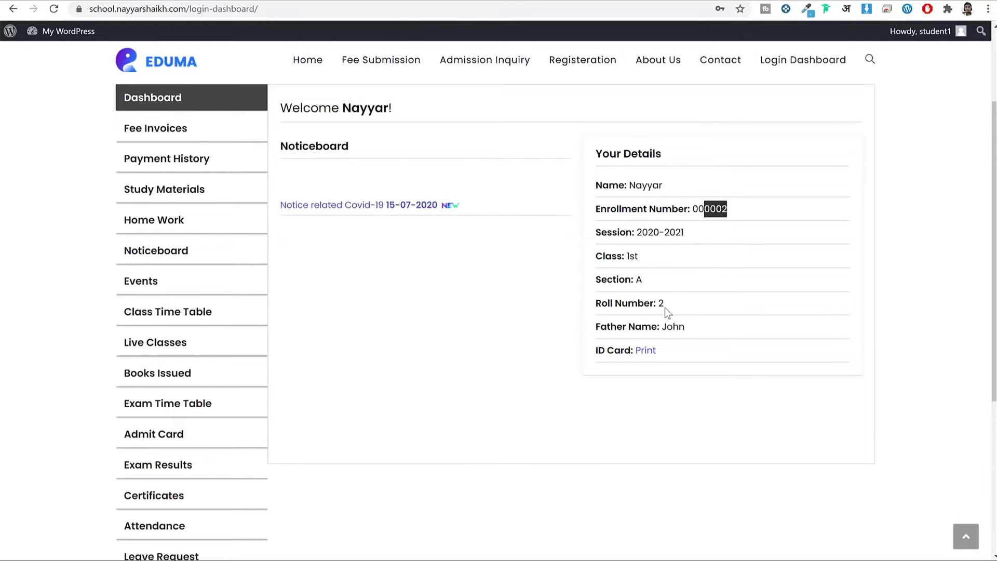
Step: Open the student's printable ID card, view its contents and close it without printing
scroll(752, 289, "down", 2)
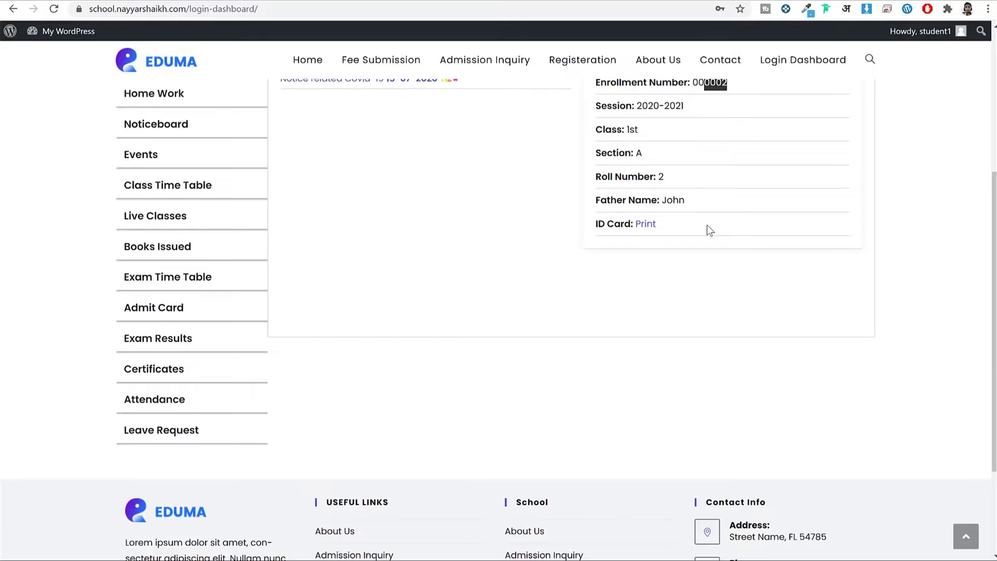
left_click(647, 226)
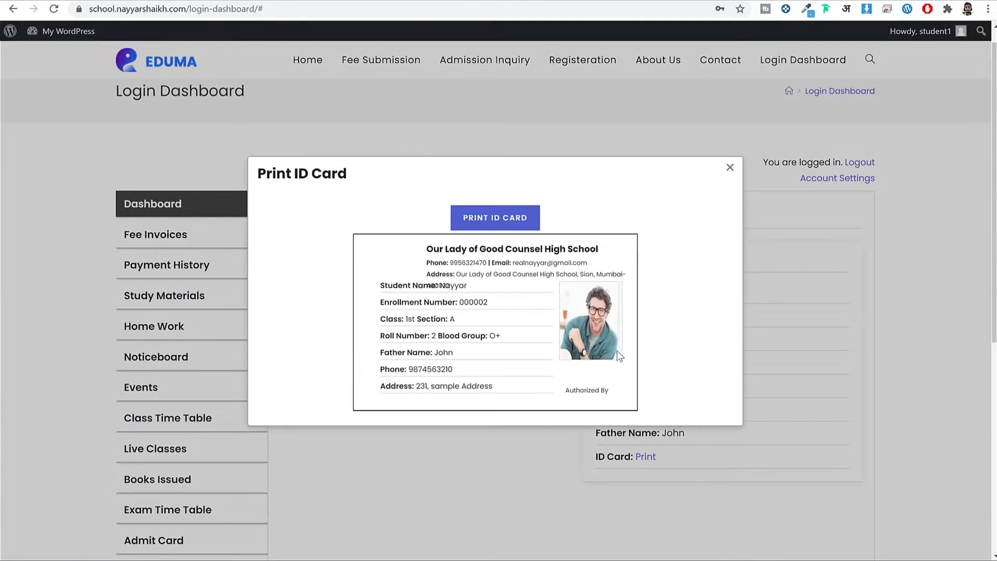
left_click(729, 174)
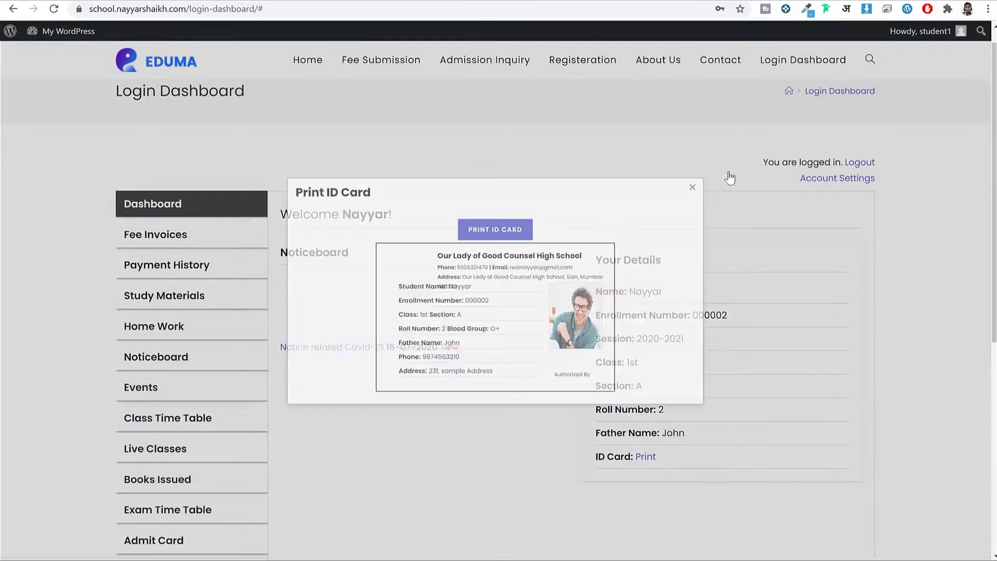
Step: Look through the student dashboard's sections, open the attendance report and check the July 2020 row
scroll(732, 229, "down", 7)
scroll(738, 239, "up", 5)
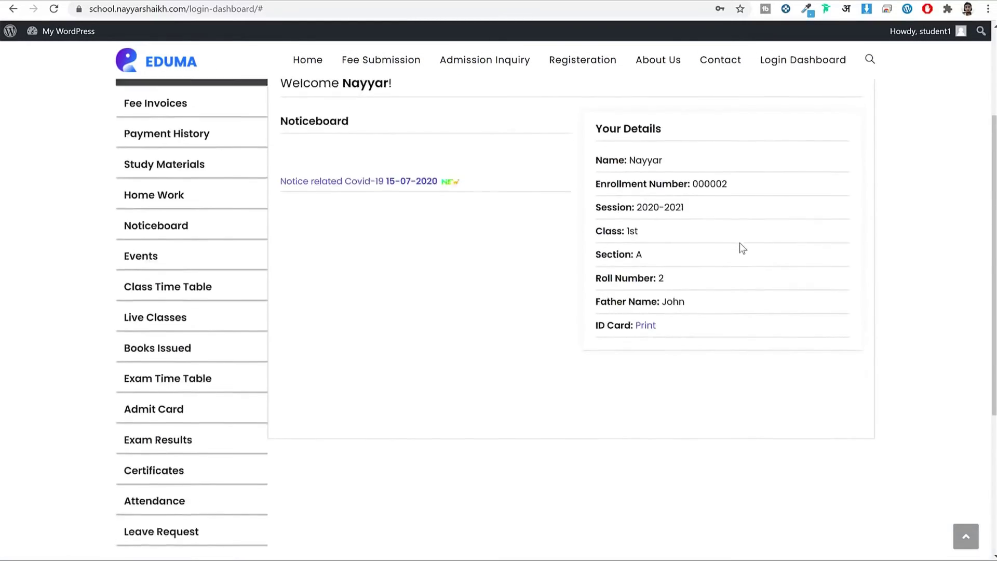
scroll(740, 242, "down", 3)
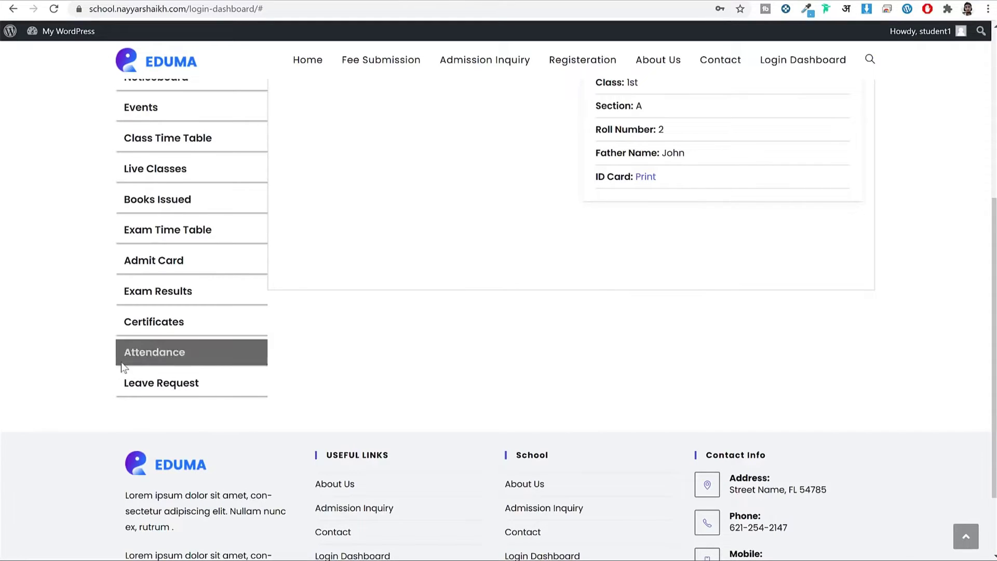
left_click(171, 355)
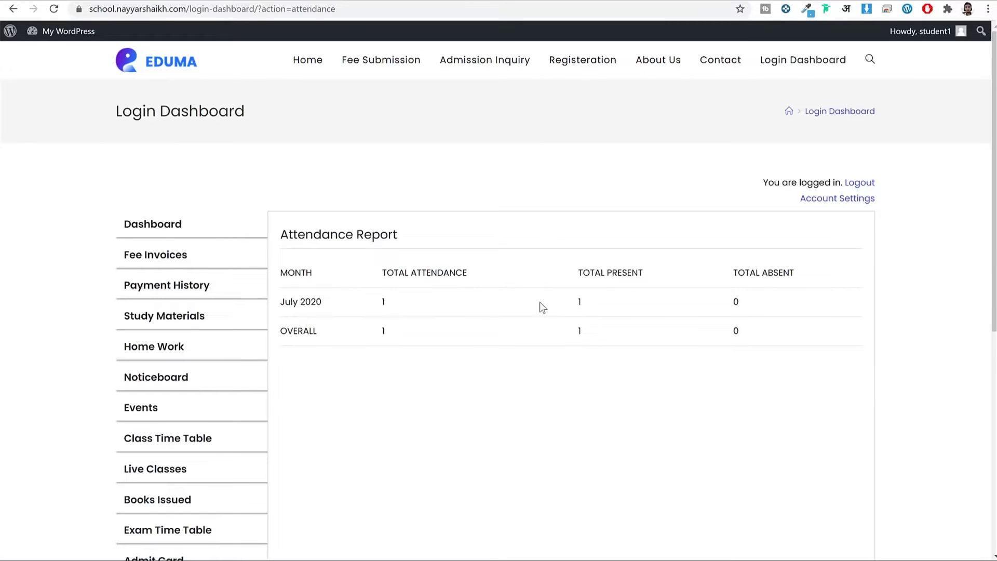
left_click_drag(322, 302, 264, 313)
left_click(411, 309)
scroll(638, 316, "down", 5)
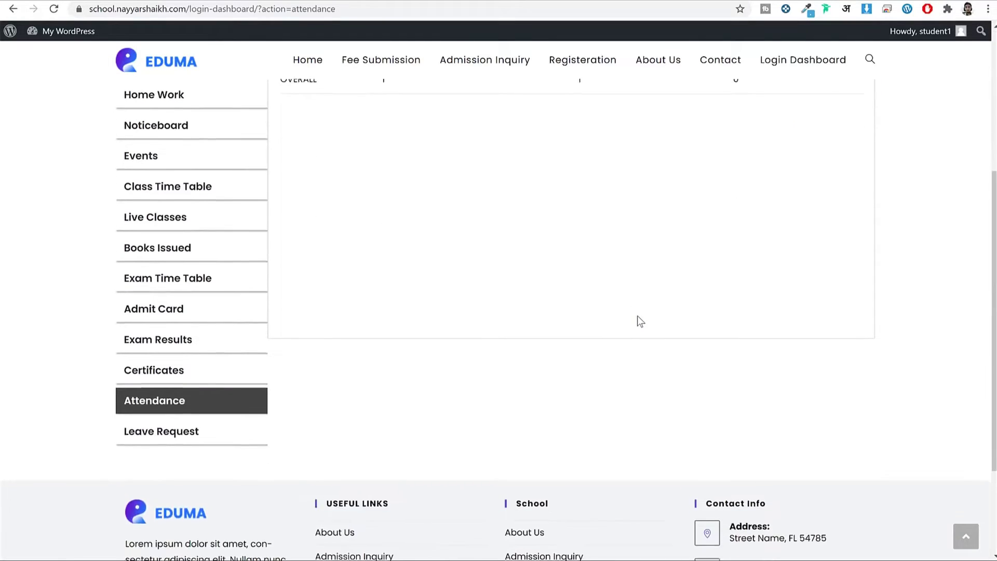
Step: Open the student's Leave Request page and examine the request form and the recent leave requests
left_click(229, 431)
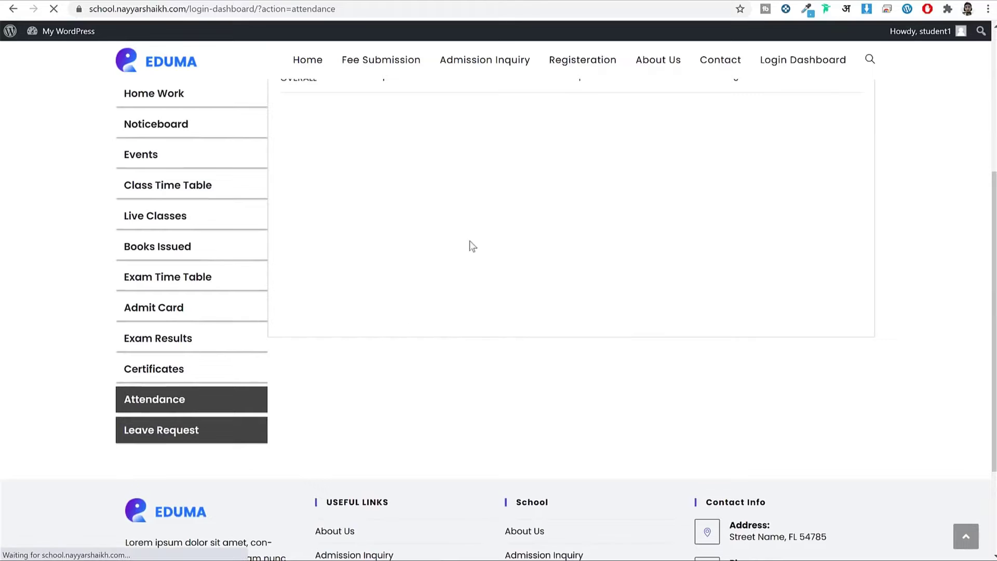
scroll(700, 259, "down", 3)
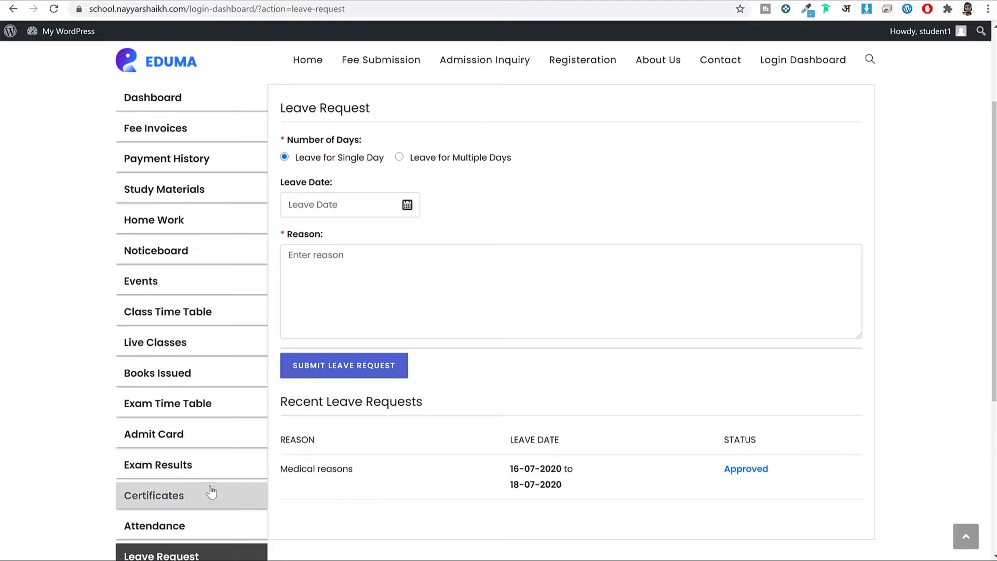
Step: View the Unit Test 1 exam result, check its dates and the English grade, and close it without printing
scroll(188, 501, "down", 2)
left_click(195, 341)
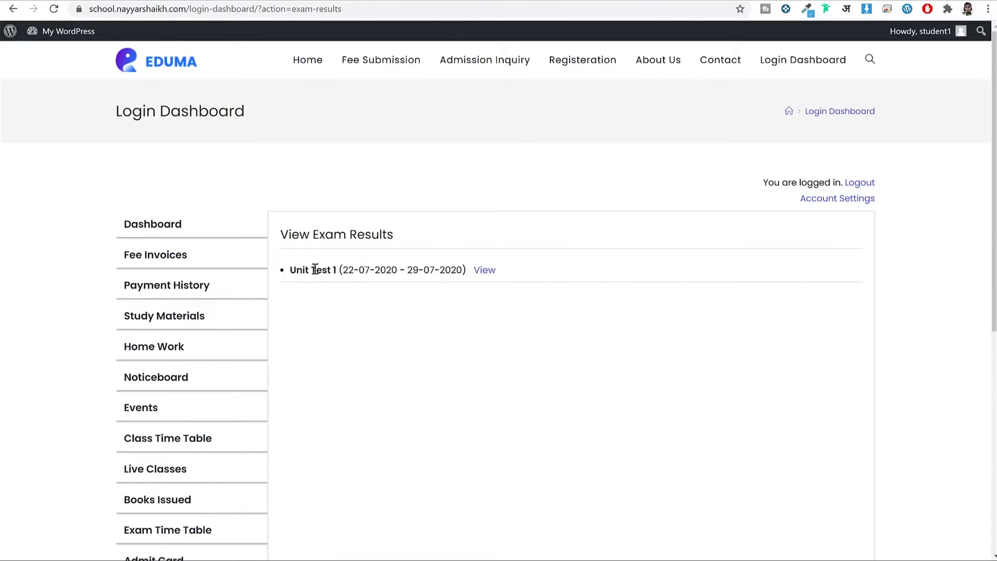
left_click_drag(322, 268, 457, 267)
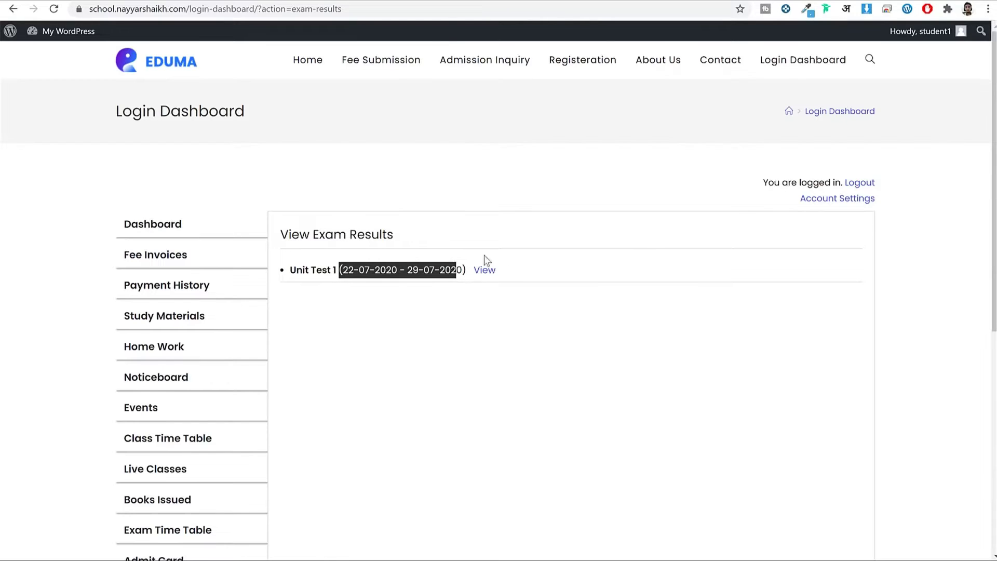
left_click(487, 273)
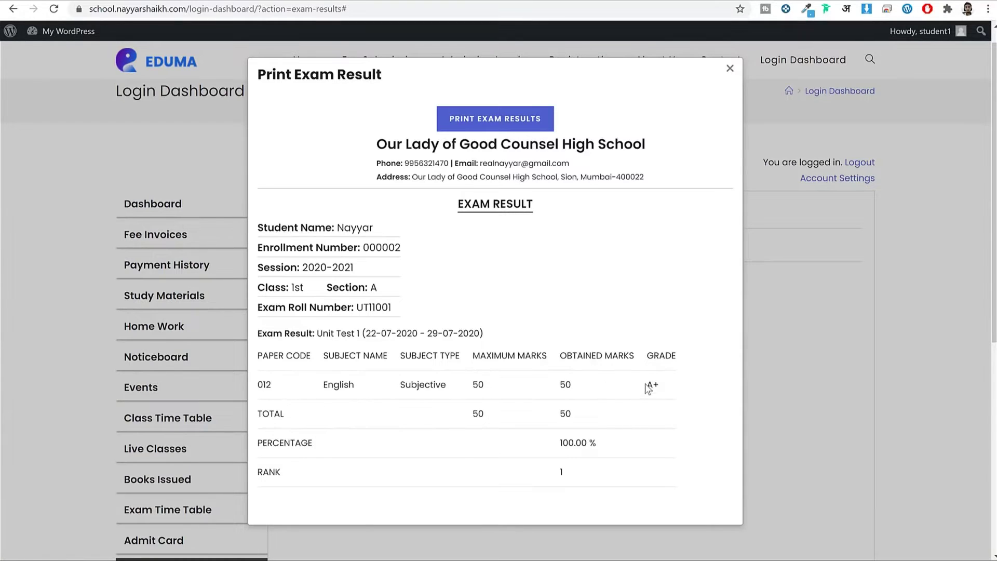
left_click_drag(645, 384, 683, 384)
left_click(631, 437)
left_click(729, 68)
Step: Open the student's Books Issued list and check the book's title, issue date, return date and return status
scroll(753, 156, "down", 5)
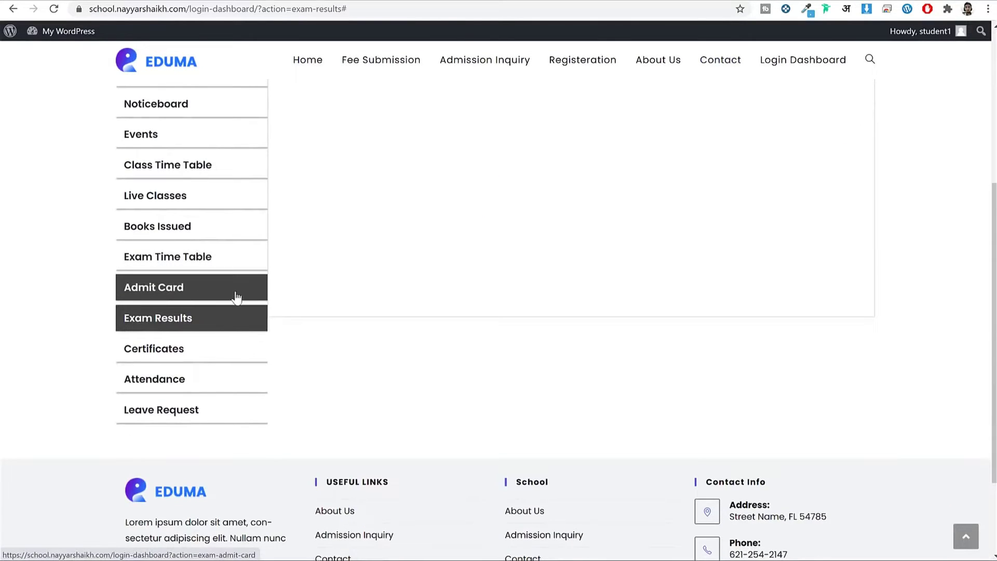
scroll(244, 304, "up", 2)
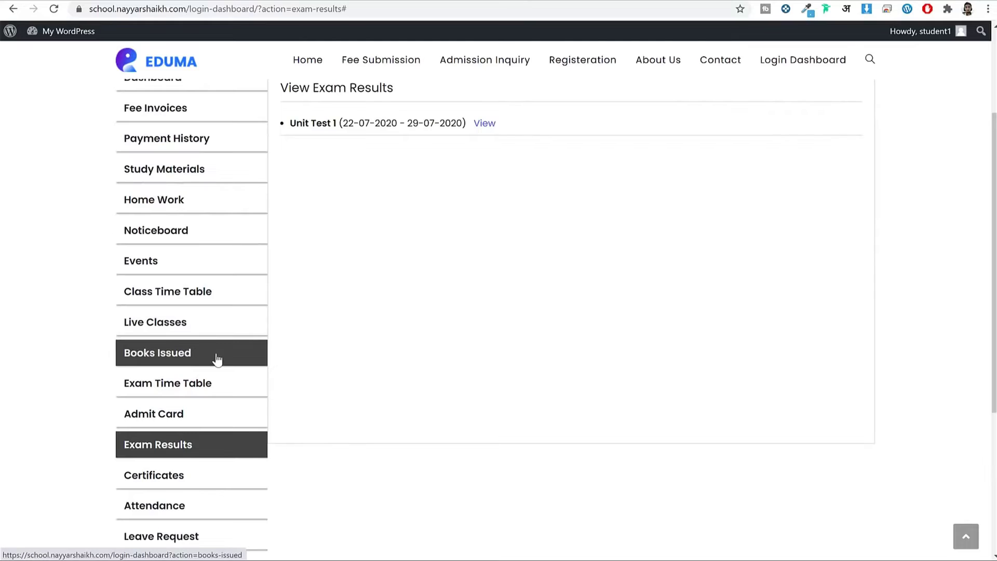
left_click(217, 358)
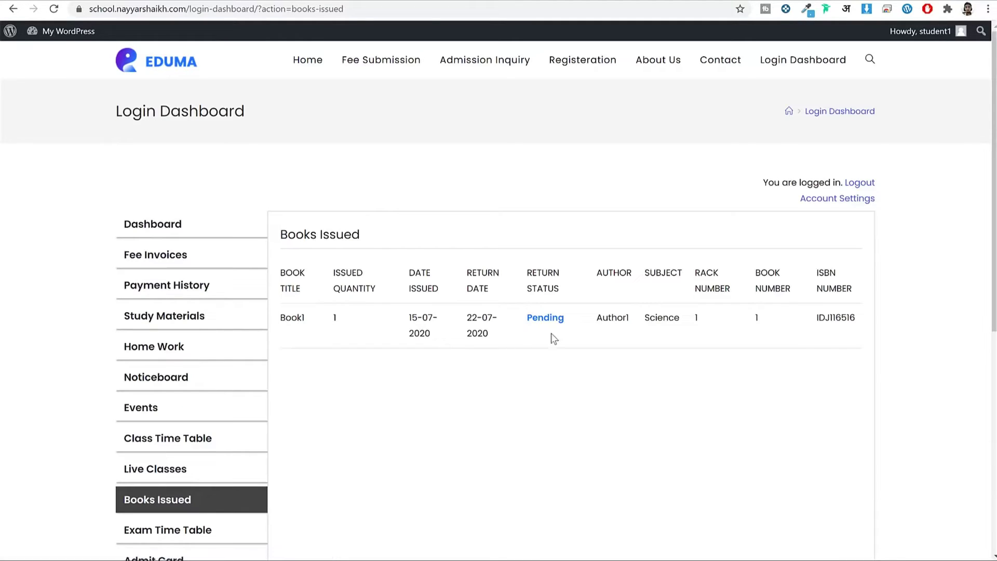
double_click(291, 318)
left_click(280, 325)
left_click_drag(305, 318, 280, 319)
left_click(410, 318)
left_click_drag(469, 313, 500, 332)
left_click(501, 333)
left_click_drag(568, 316, 527, 318)
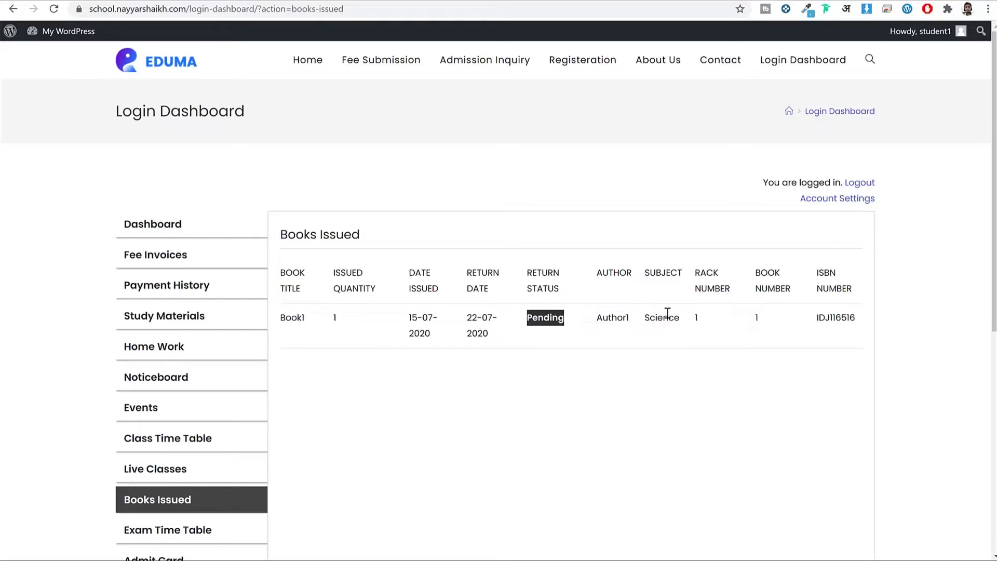
Step: Finish checking the issued book's row and open the student's Live Classes list to examine the class's type, join option and subject
left_click(831, 314)
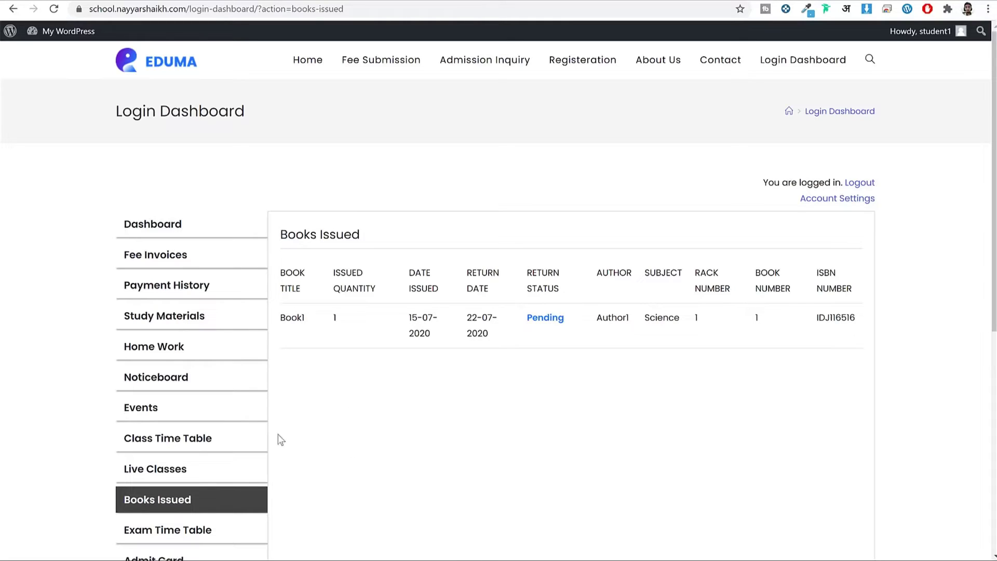
left_click(234, 474)
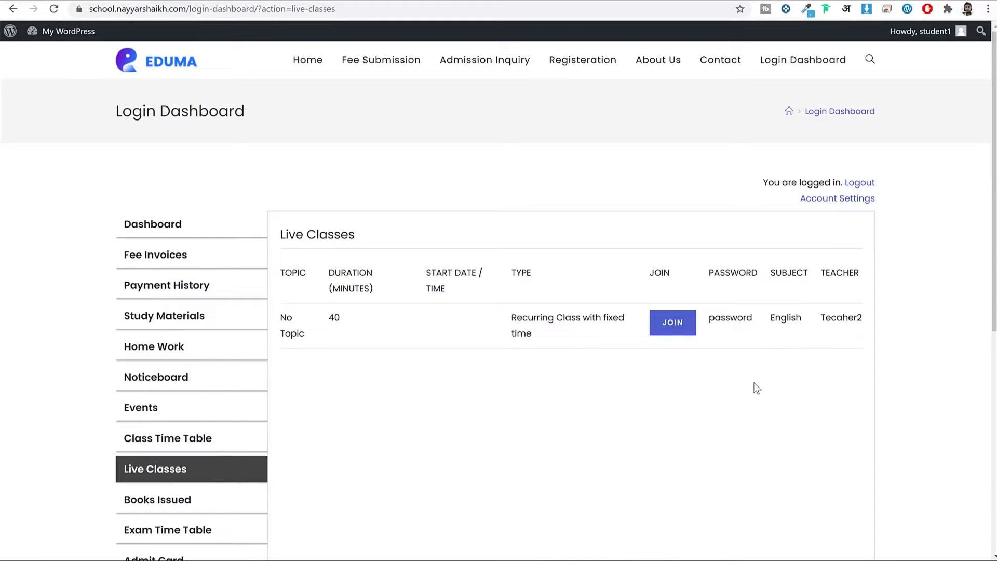
Step: Open the student's Class Time Table, check Monday's first English period and its teacher, and open the Events page
left_click(214, 449)
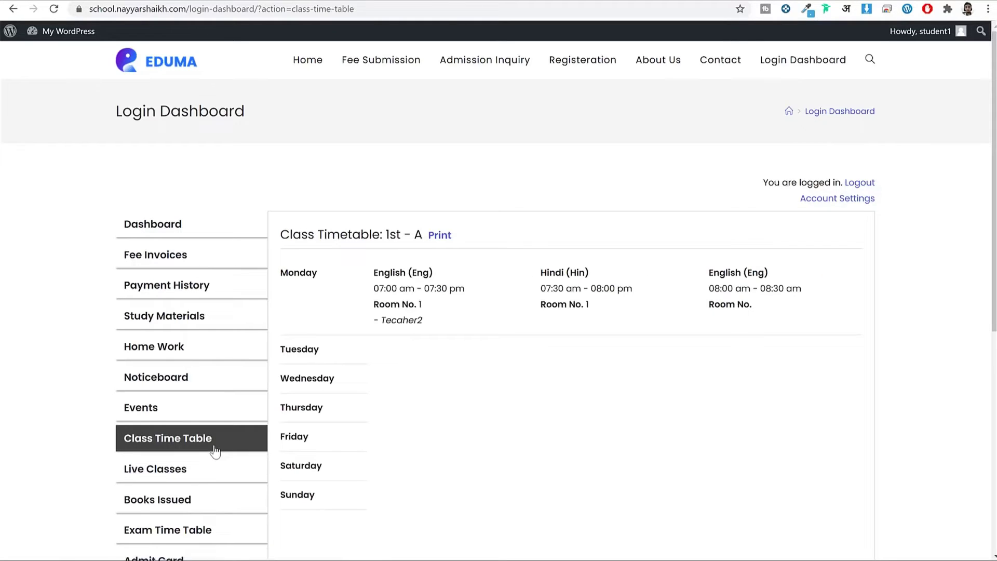
scroll(414, 335, "down", 2)
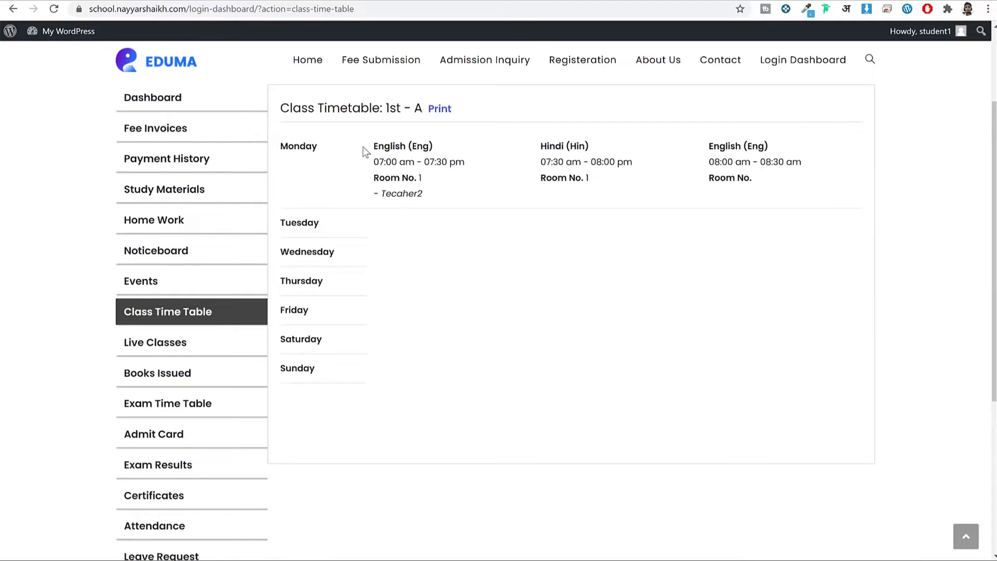
left_click_drag(363, 144, 447, 186)
left_click(448, 186)
left_click_drag(368, 146, 449, 176)
left_click(448, 176)
left_click_drag(379, 162, 431, 194)
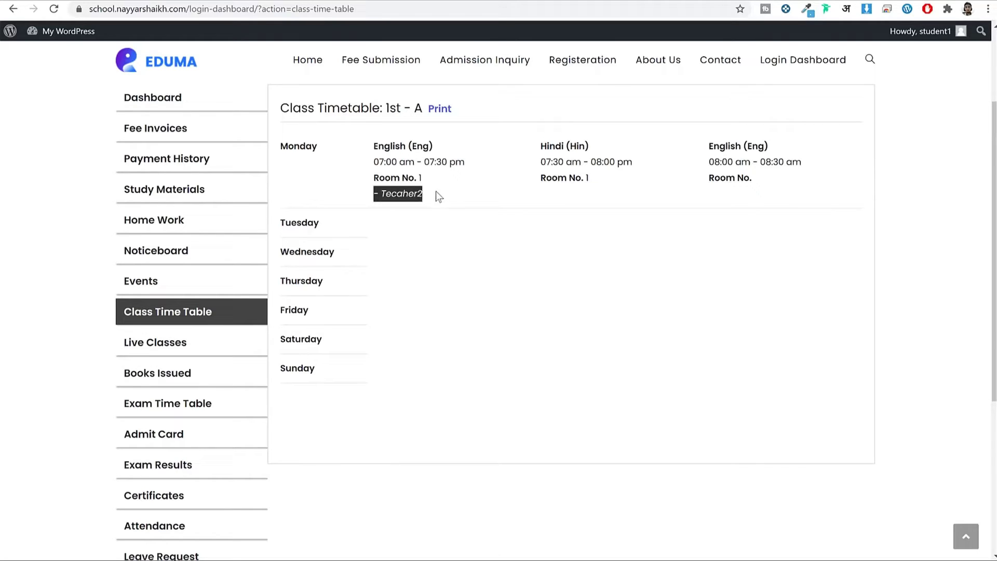
left_click(541, 184)
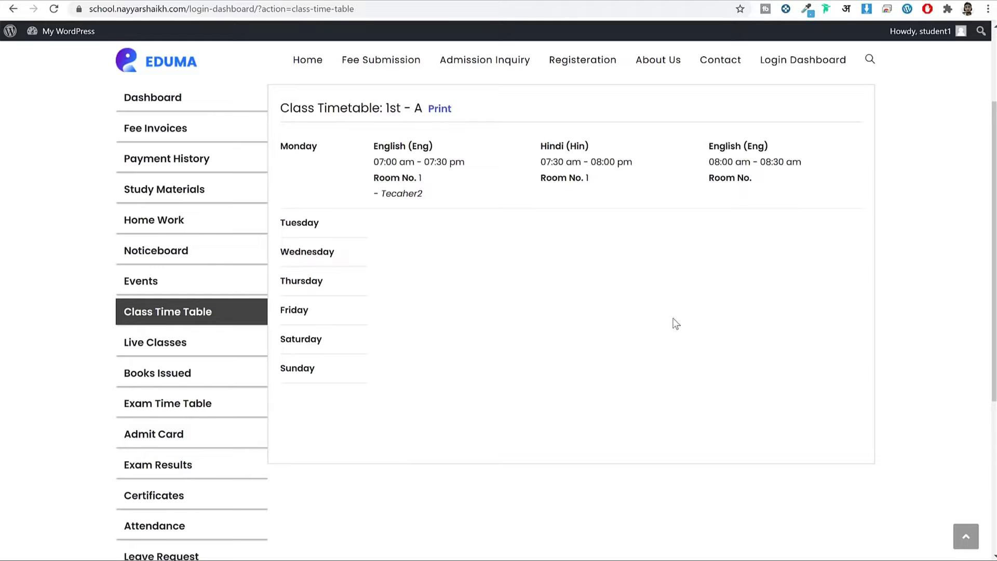
left_click(222, 281)
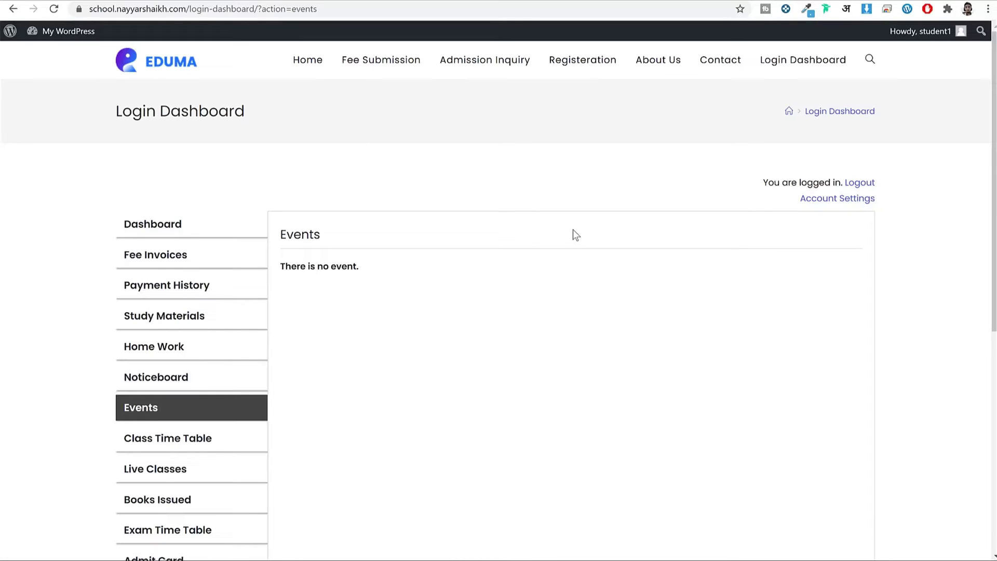
Step: Log out of the student account and log in to the WordPress admin dashboard with the saved administrator credentials
mouse_move(920, 32)
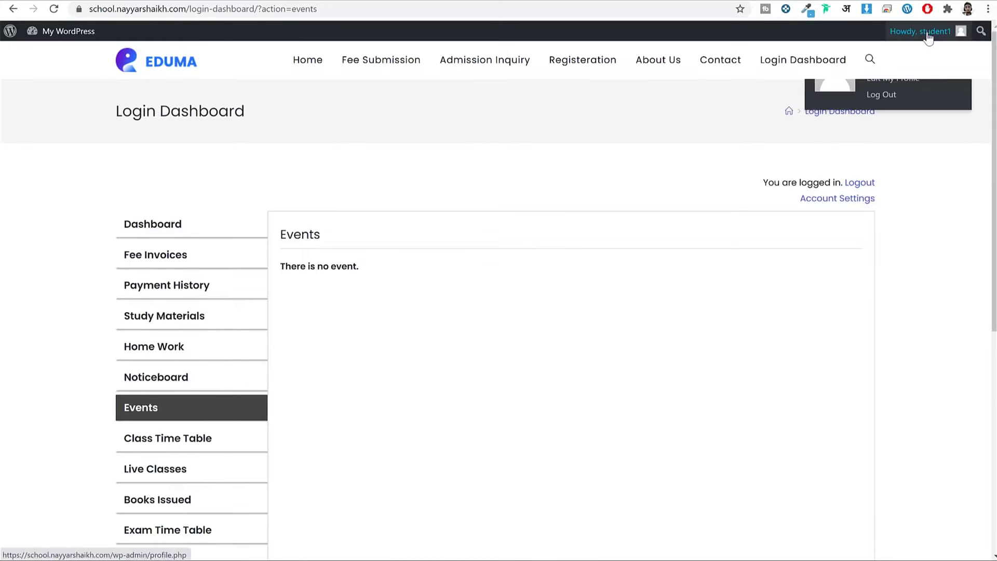
left_click(884, 95)
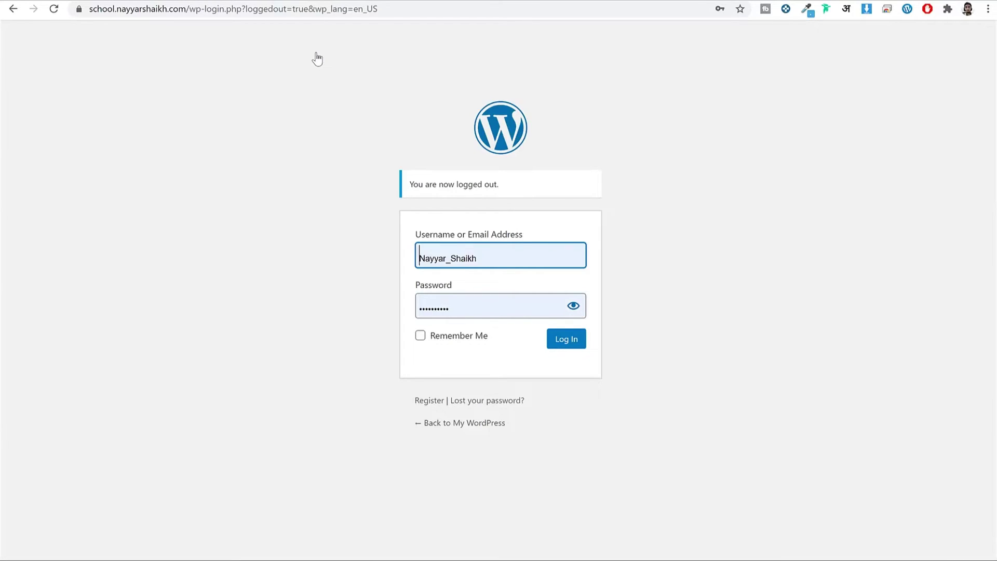
left_click(566, 338)
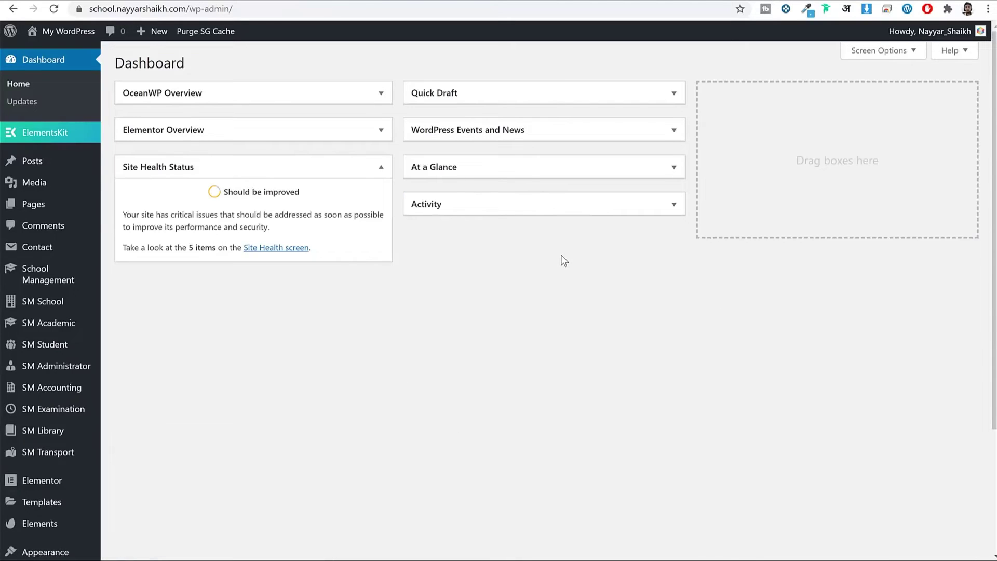
Step: Look through the admin dashboard's school management modules, including Academic, Administrator, Accounting, Examination, Library and Transport, and their subpages
scroll(565, 260, "down", 3)
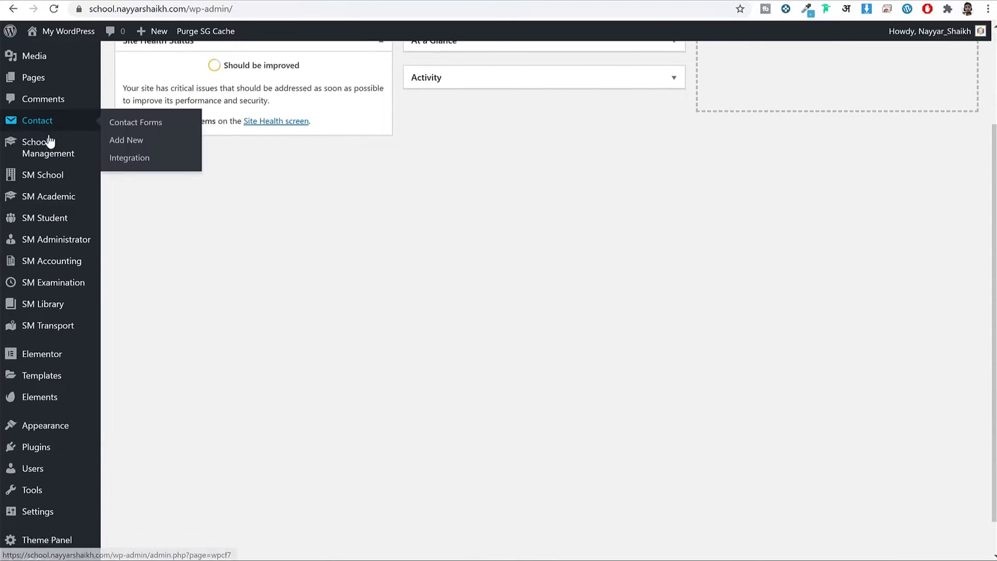
mouse_move(56, 194)
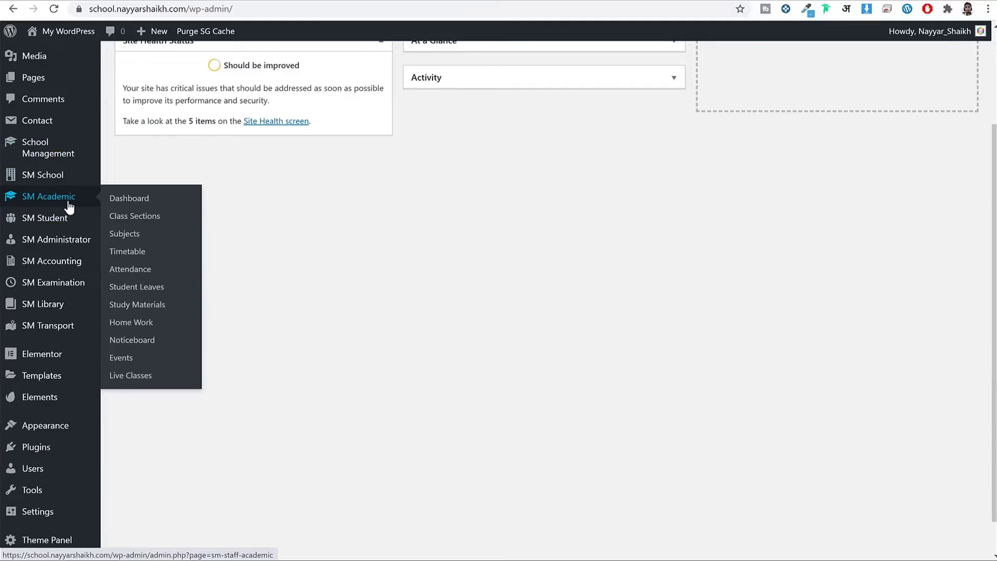
mouse_move(82, 245)
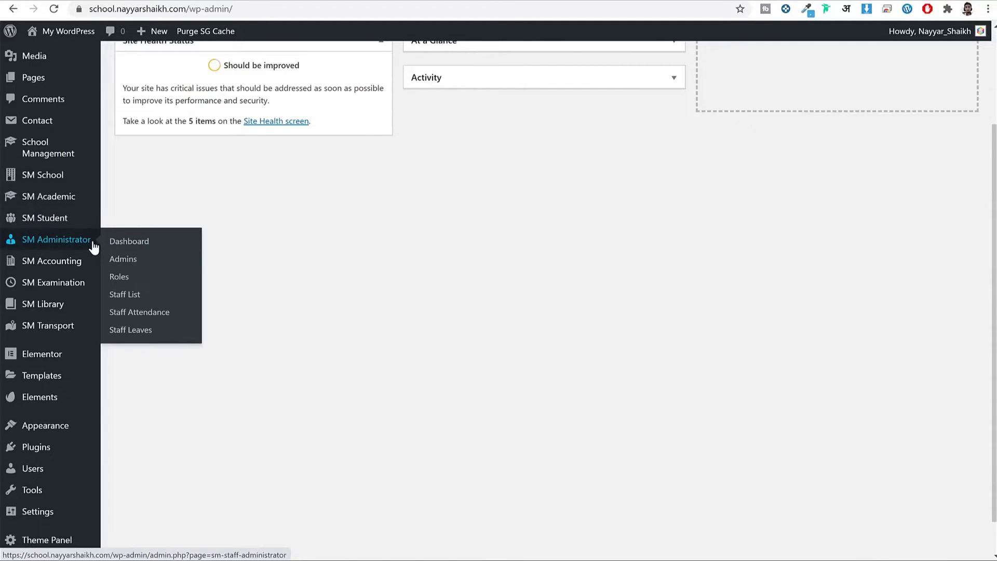
mouse_move(77, 262)
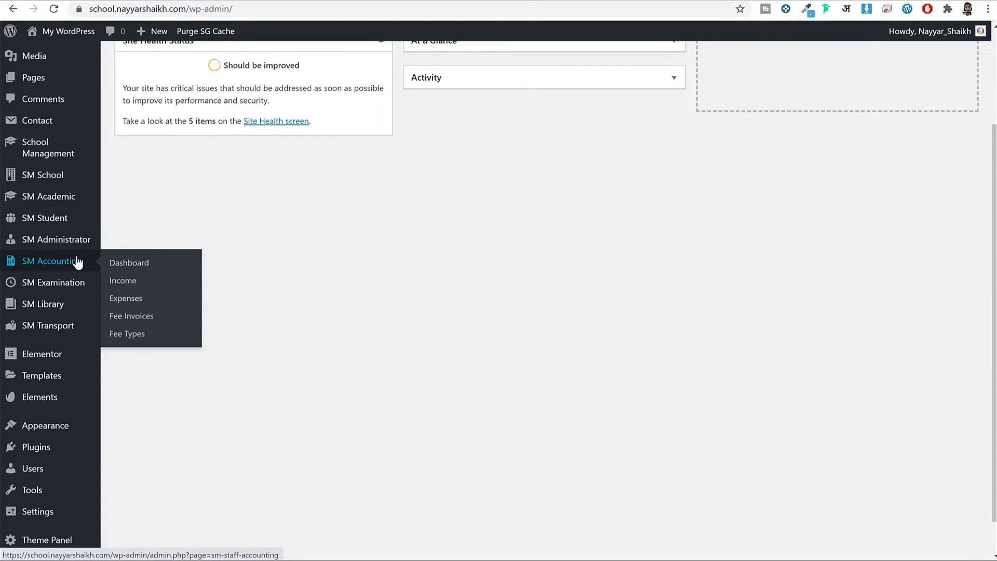
mouse_move(75, 291)
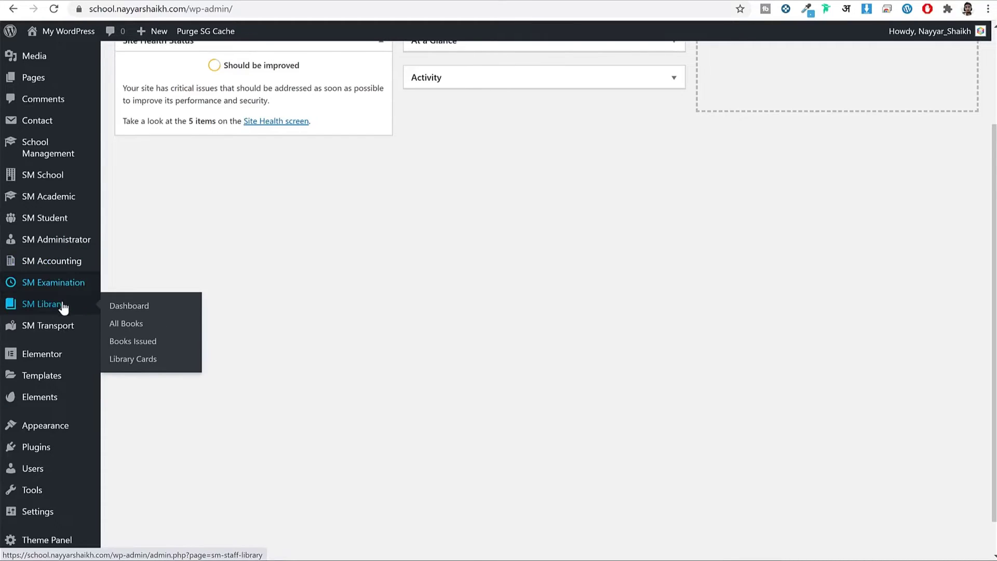
mouse_move(44, 335)
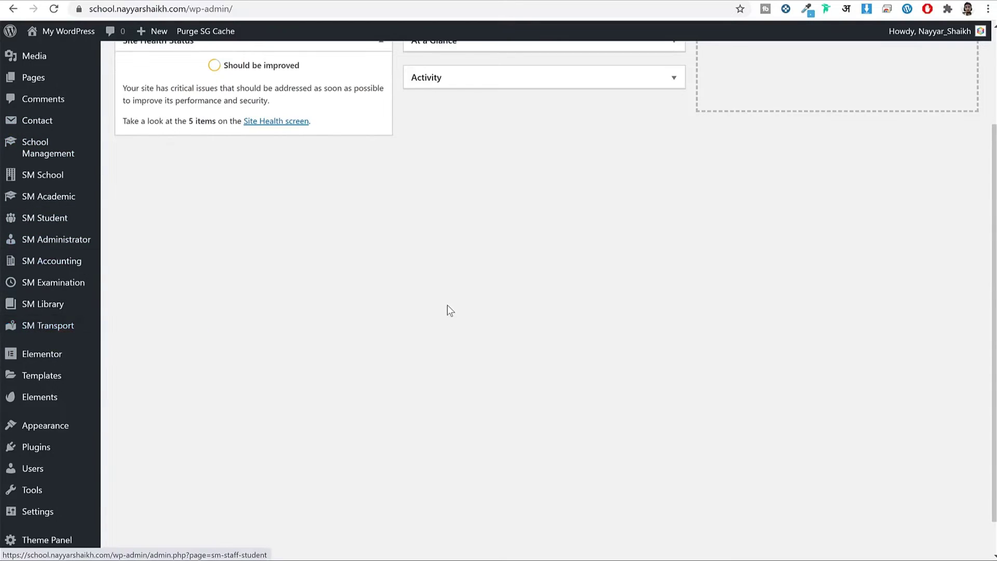
scroll(449, 311, "up", 3)
scroll(452, 314, "down", 1)
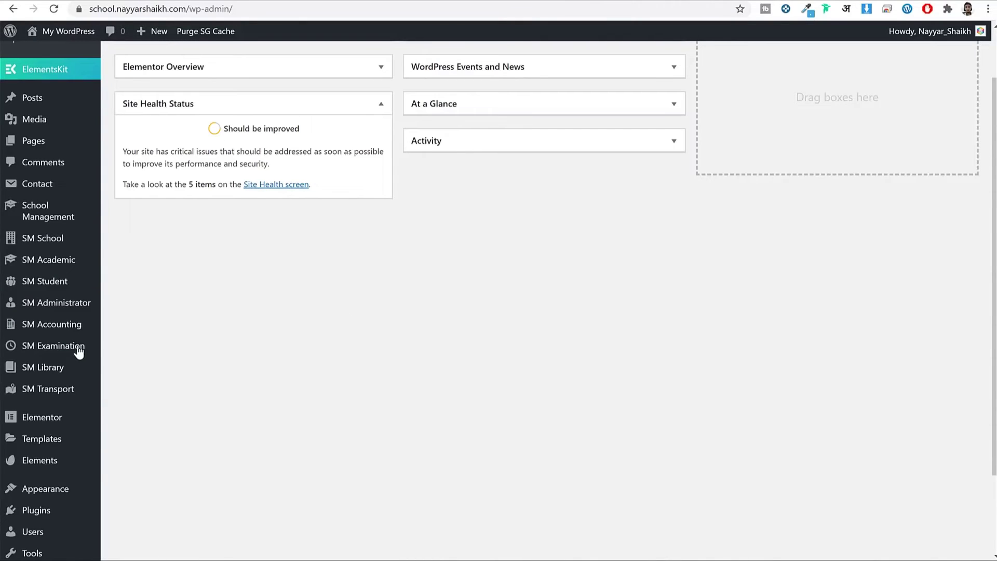
Step: Open the SM Transport vehicles list and check the vehicle's number, model, driver name, driver phone and in-charge
mouse_move(68, 392)
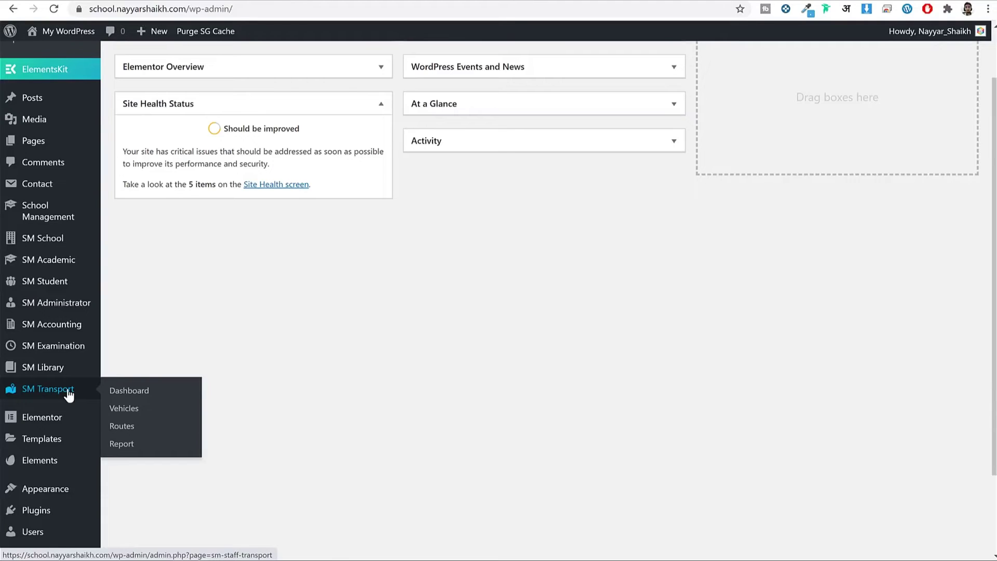
left_click(69, 395)
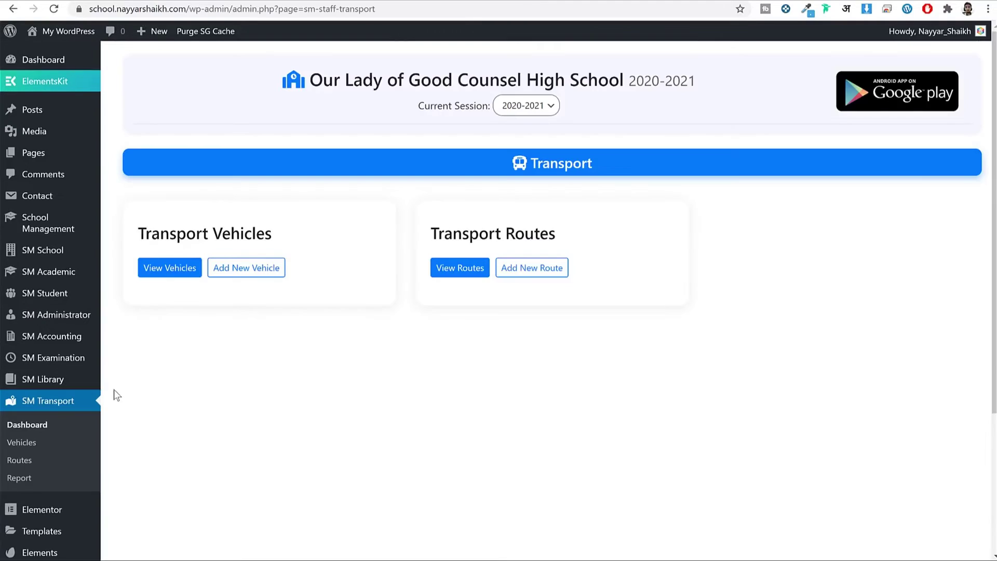
left_click(173, 274)
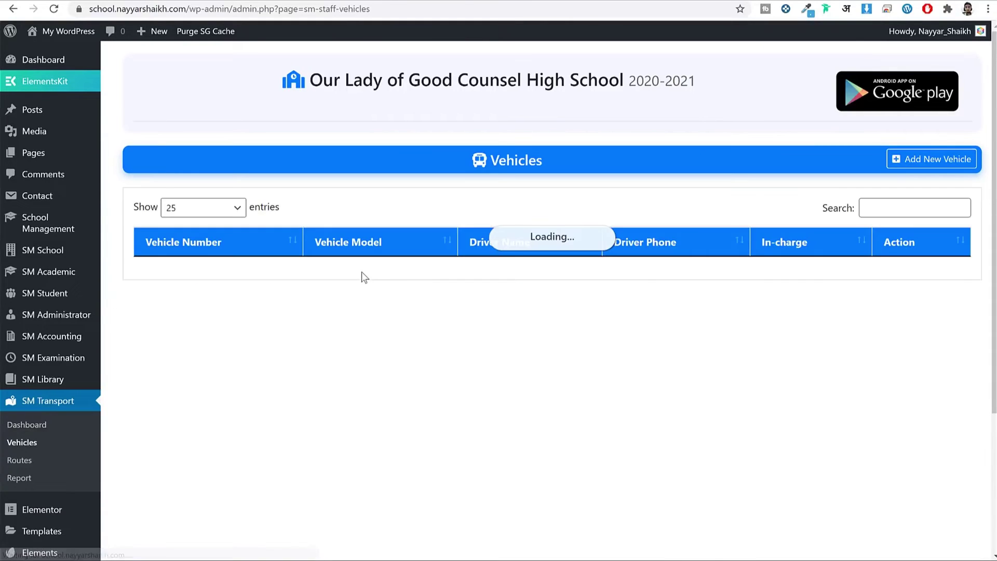
left_click_drag(206, 270, 142, 266)
left_click(362, 272)
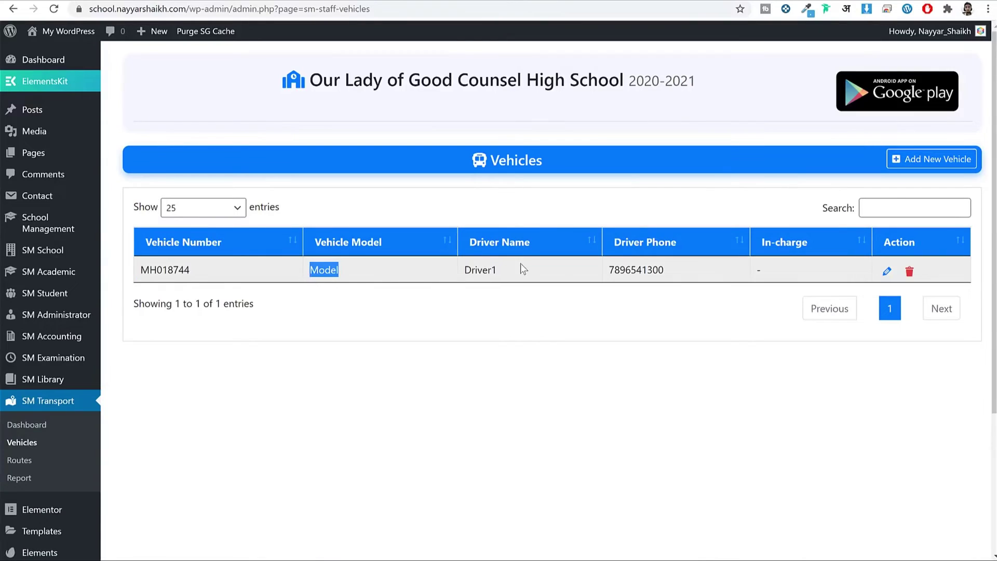
left_click_drag(522, 270, 470, 273)
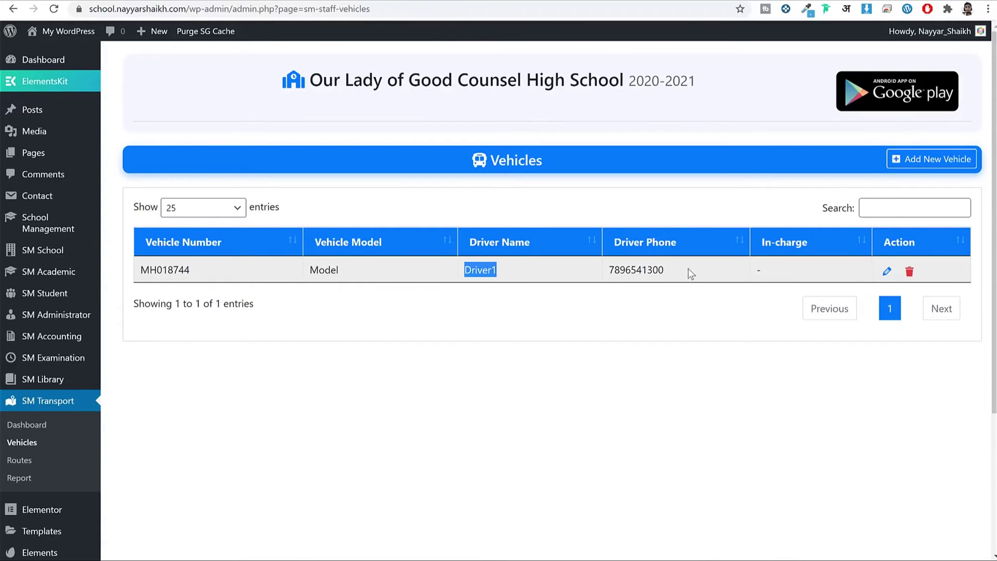
left_click_drag(694, 272, 604, 270)
left_click(604, 270)
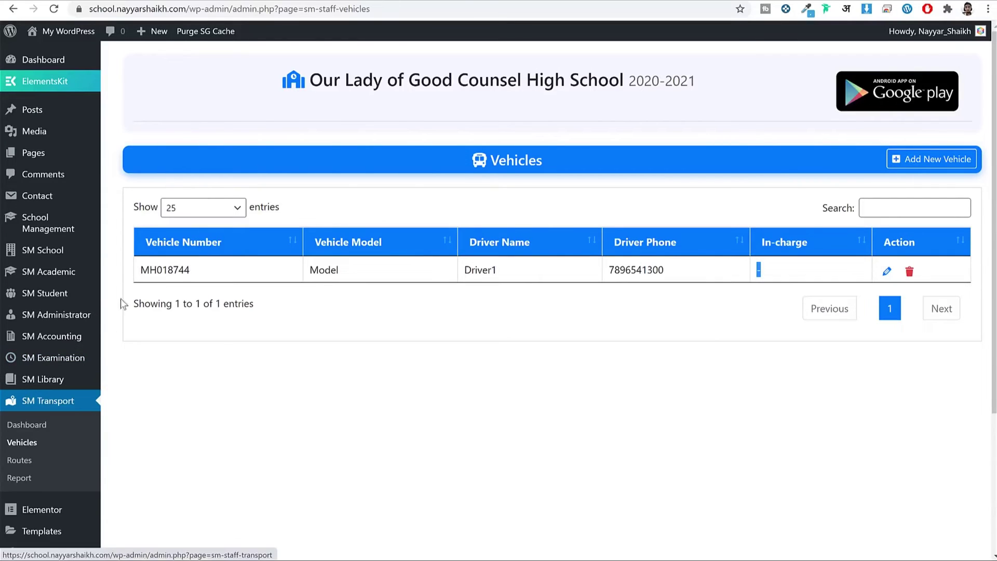
scroll(77, 278, "down", 1)
scroll(73, 291, "down", 2)
scroll(438, 156, "up", 3)
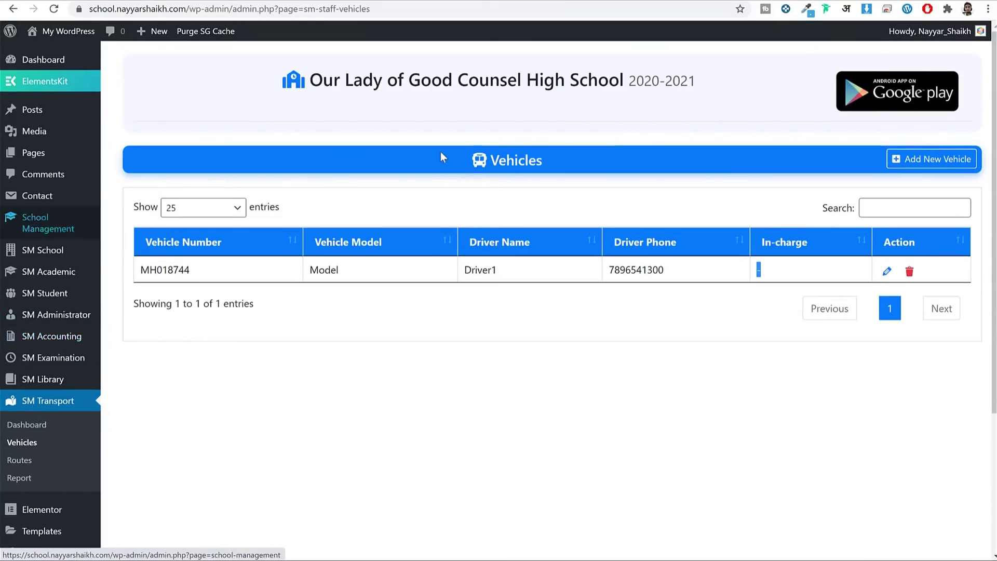
Step: Log out of the administrator account and log in as transport1 with the account password
mouse_move(923, 33)
left_click(901, 97)
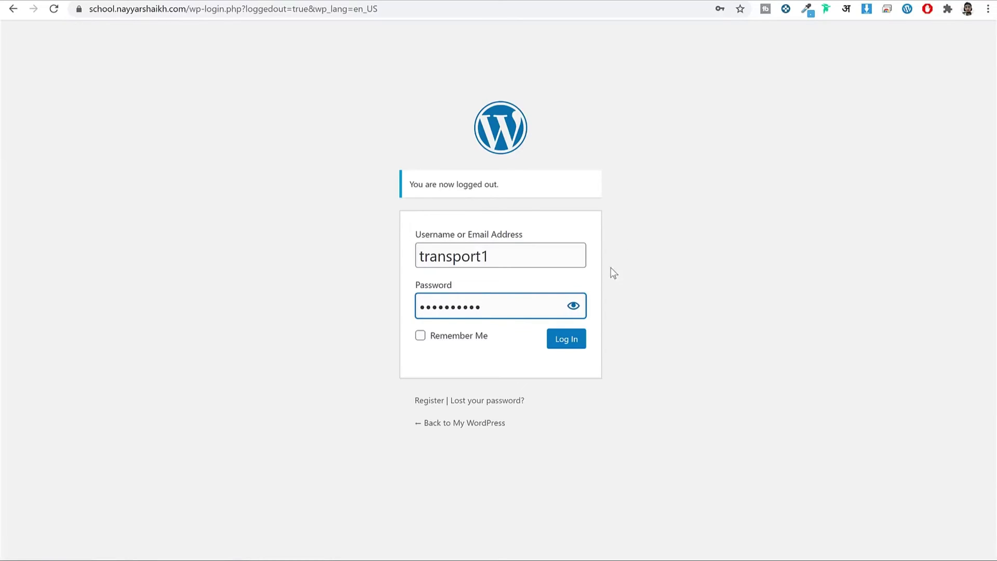
left_click(583, 346)
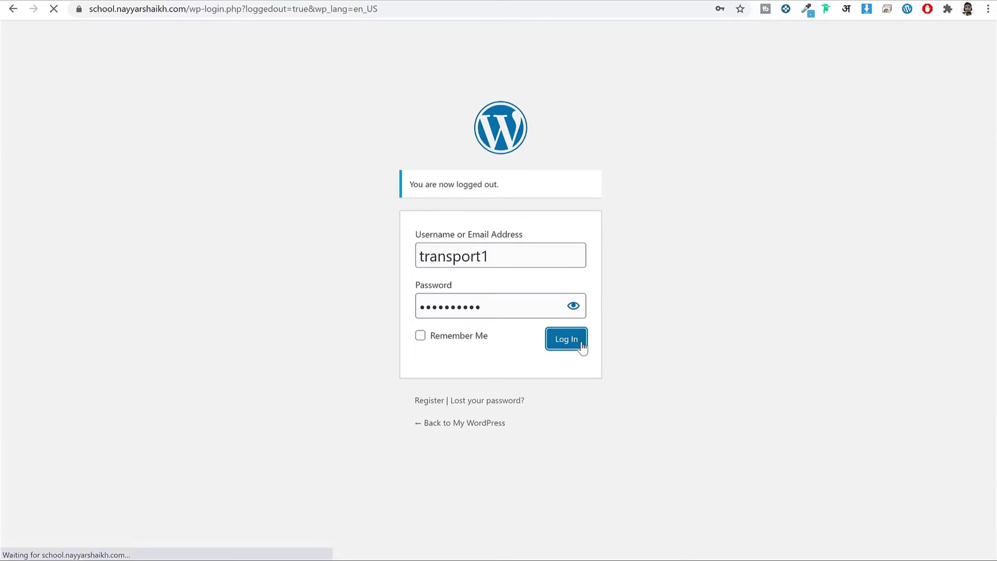
Step: Open the SM Transport dashboard as the transport user and view the list of transport routes
mouse_move(49, 114)
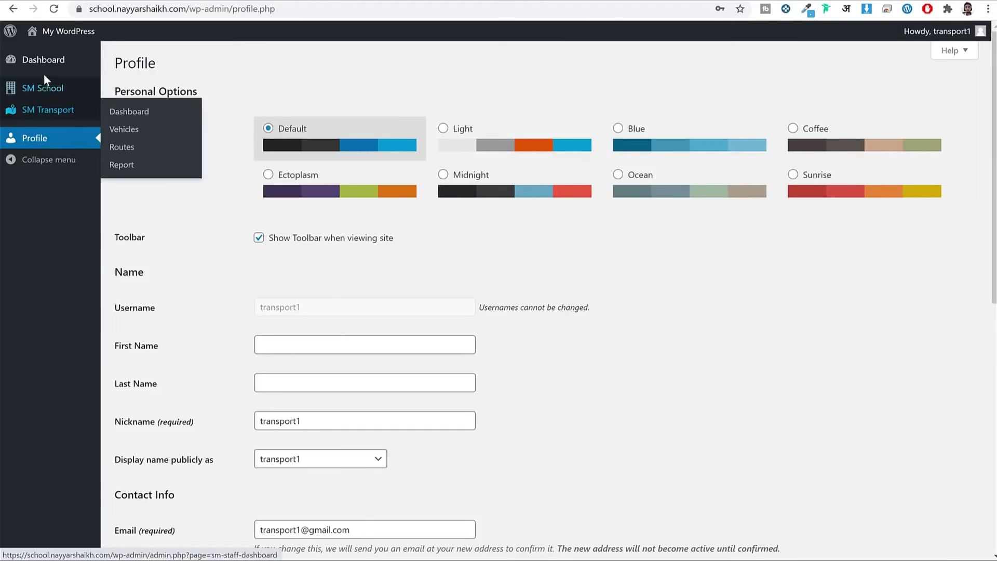
left_click(50, 114)
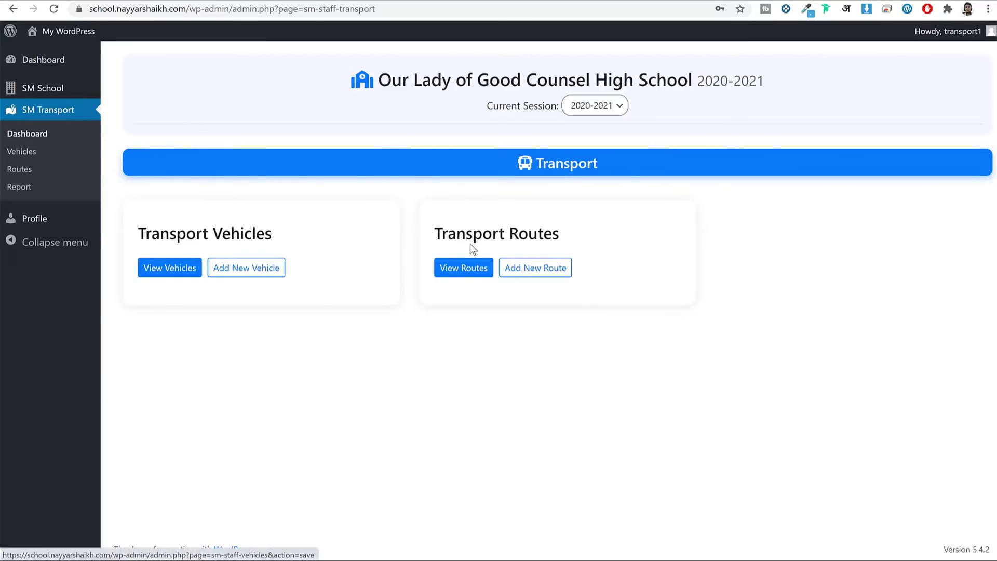
left_click(483, 269)
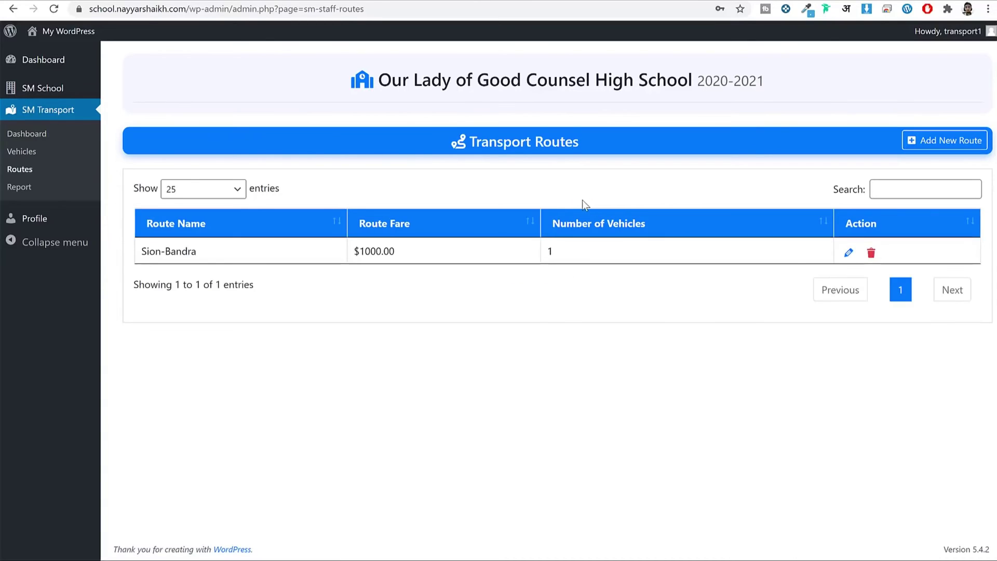
Step: Switch from the transport account to librarian1 with the account password, and open the SM Library dashboard
mouse_move(939, 49)
left_click(930, 99)
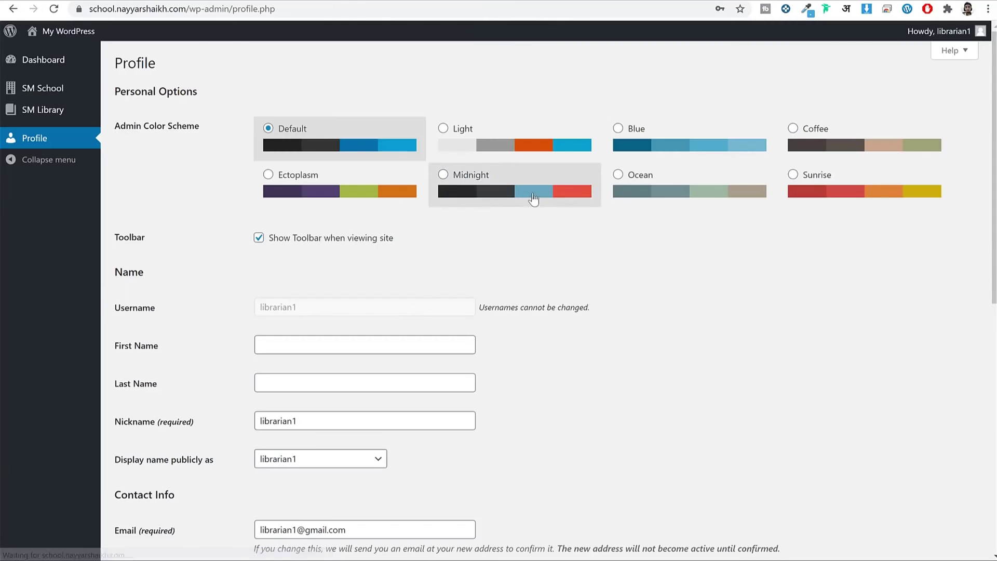
mouse_move(33, 108)
left_click(63, 111)
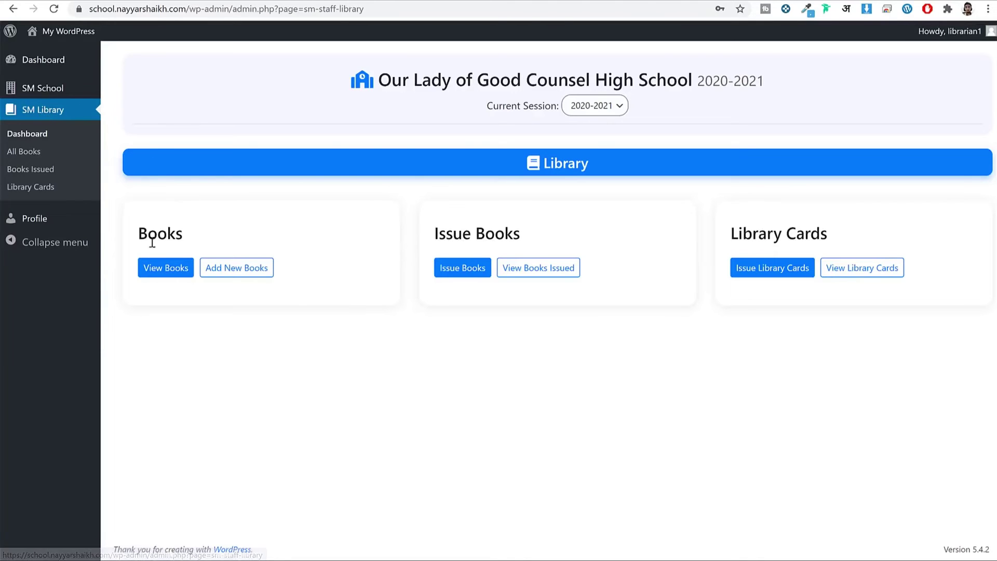
Step: View the library's books list and check the book's title, author and book number
left_click(177, 269)
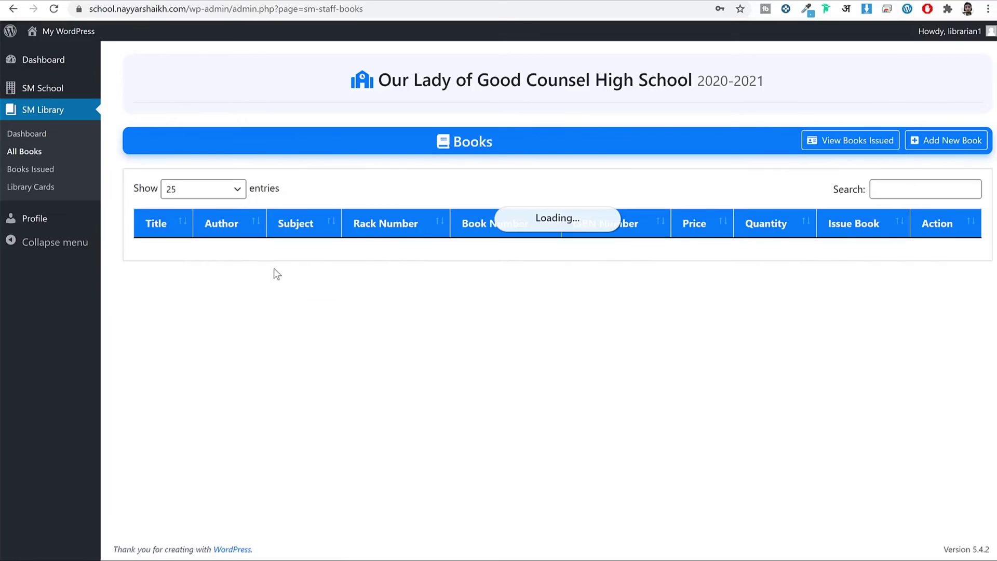
double_click(151, 253)
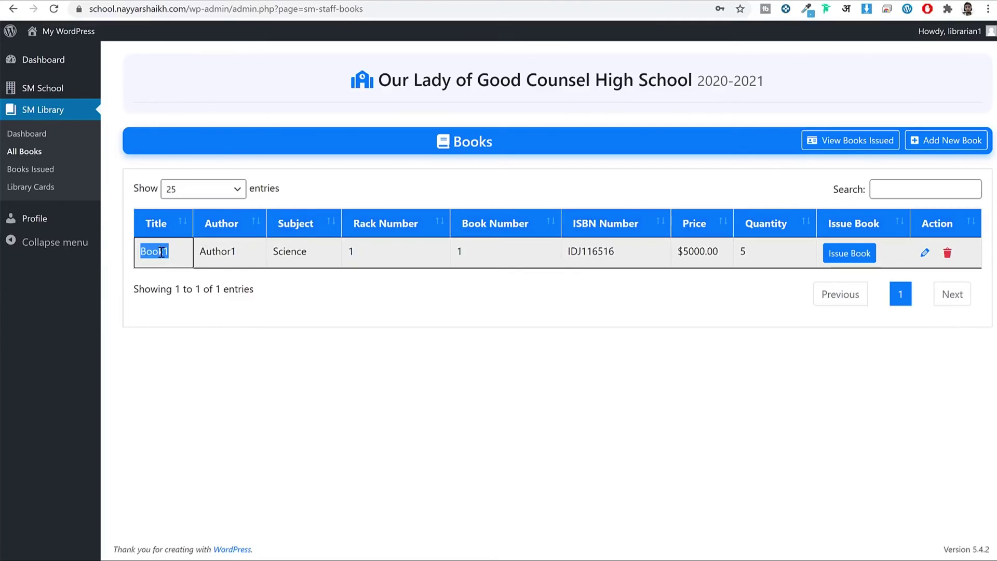
double_click(233, 250)
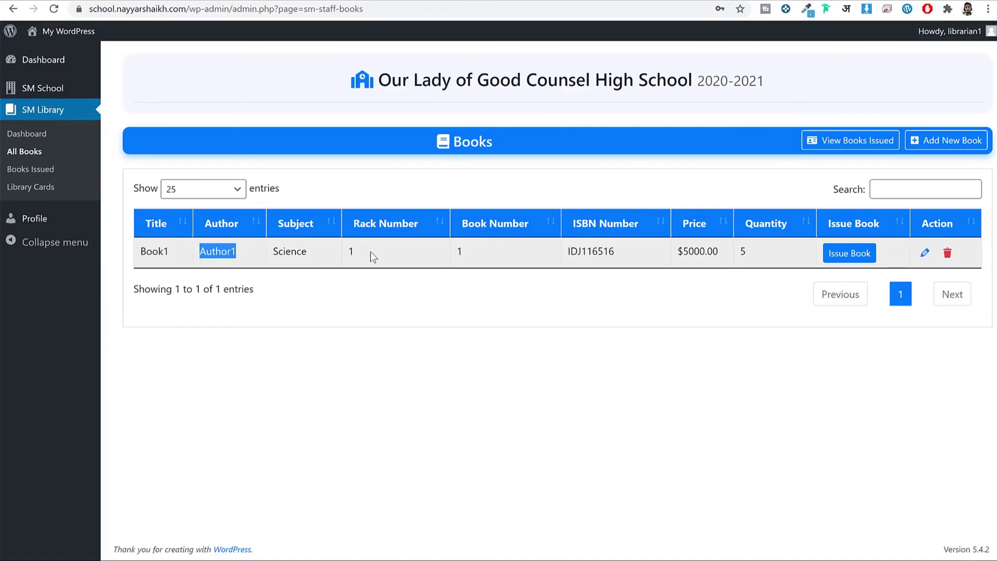
left_click_drag(473, 253, 446, 255)
left_click(471, 311)
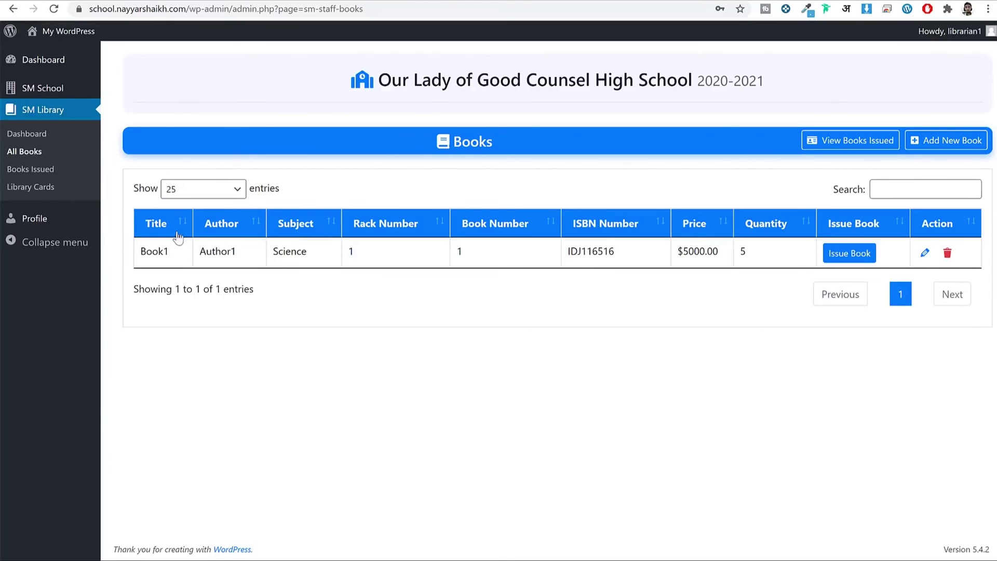
Step: Check Book1's title and rack number in the library's books list
double_click(150, 252)
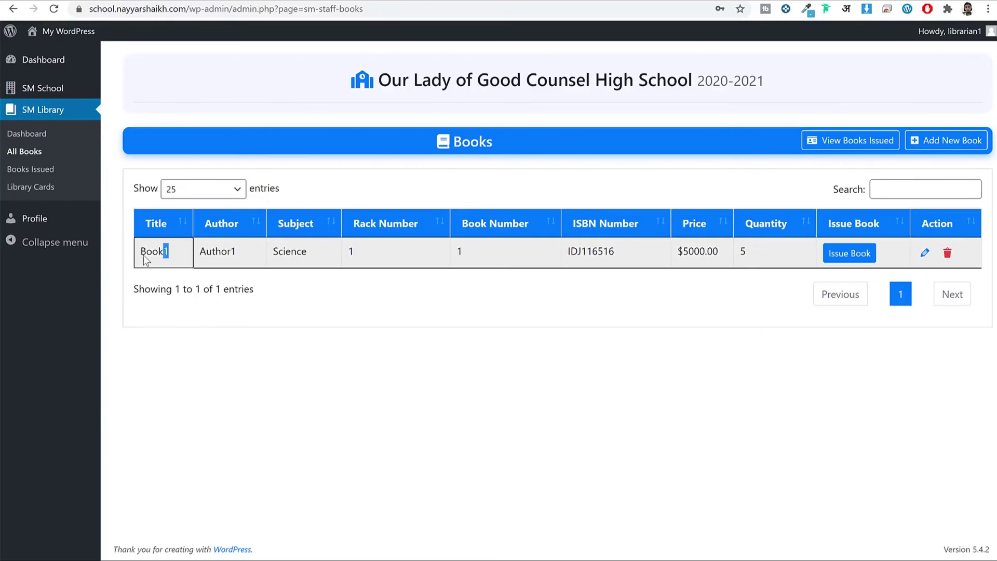
left_click_drag(385, 256, 343, 257)
left_click(353, 253)
Step: Open the library cards list, preview the student's printable library card and close the preview
left_click(42, 192)
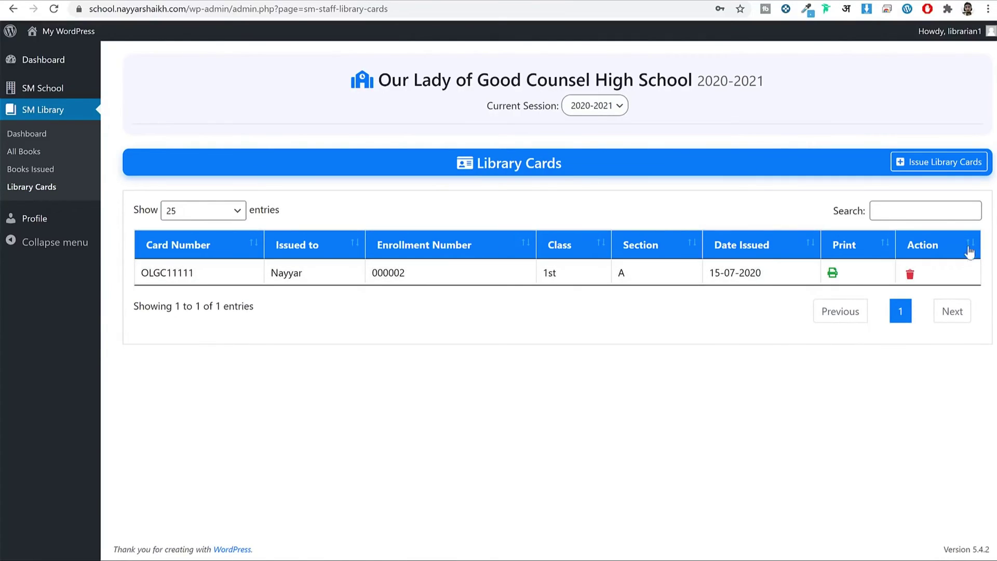
left_click(832, 272)
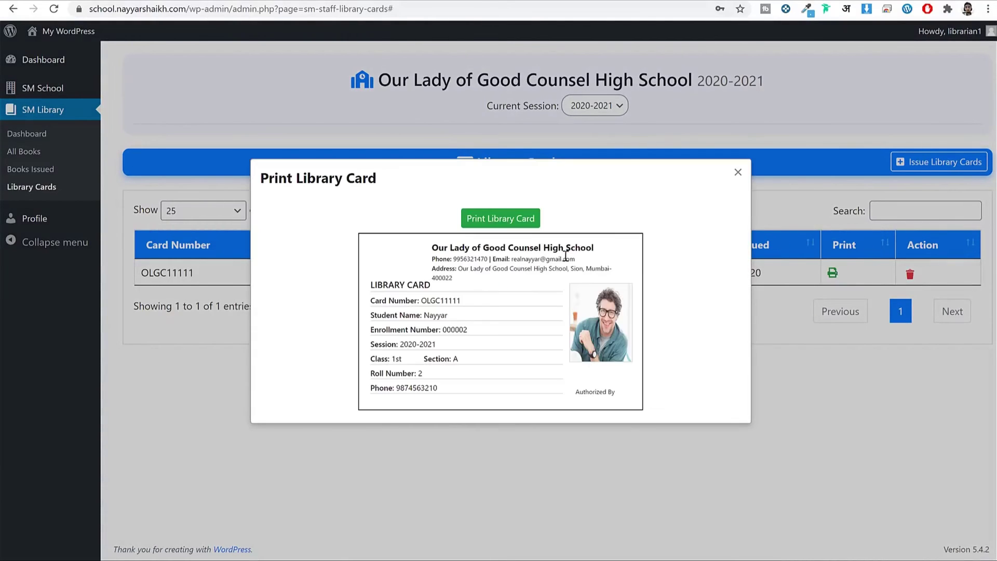
left_click(738, 172)
Step: Start issuing Book1 from the books list, choosing class 1st, section A and the first listed student
left_click(23, 151)
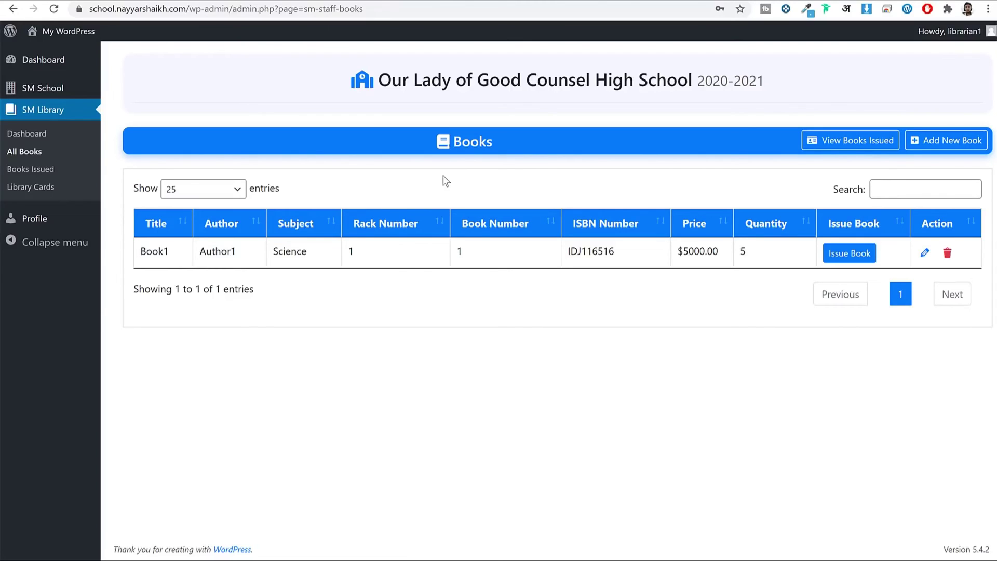
left_click(834, 254)
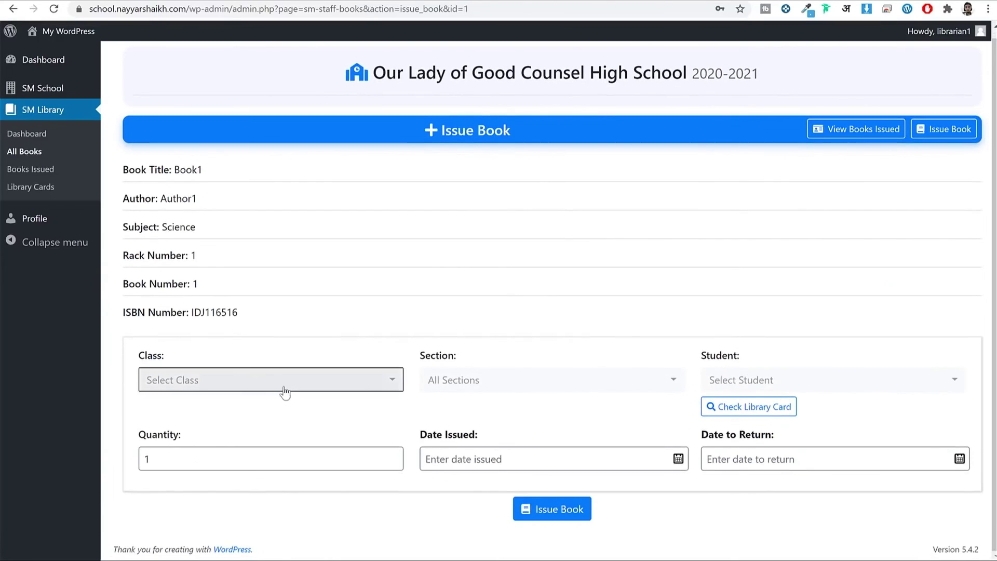
left_click(285, 392)
left_click(216, 464)
left_click(597, 384)
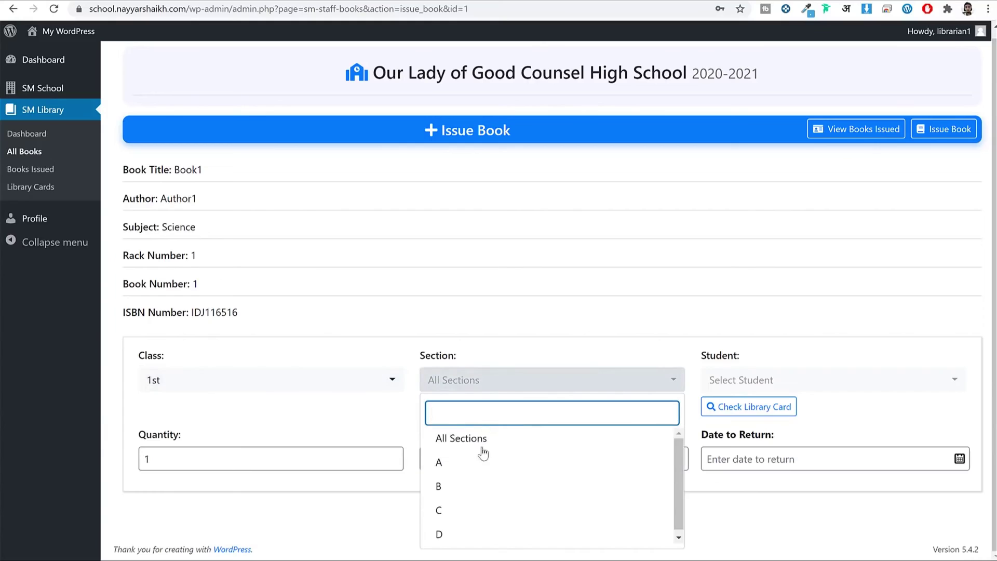
left_click(474, 462)
left_click(748, 382)
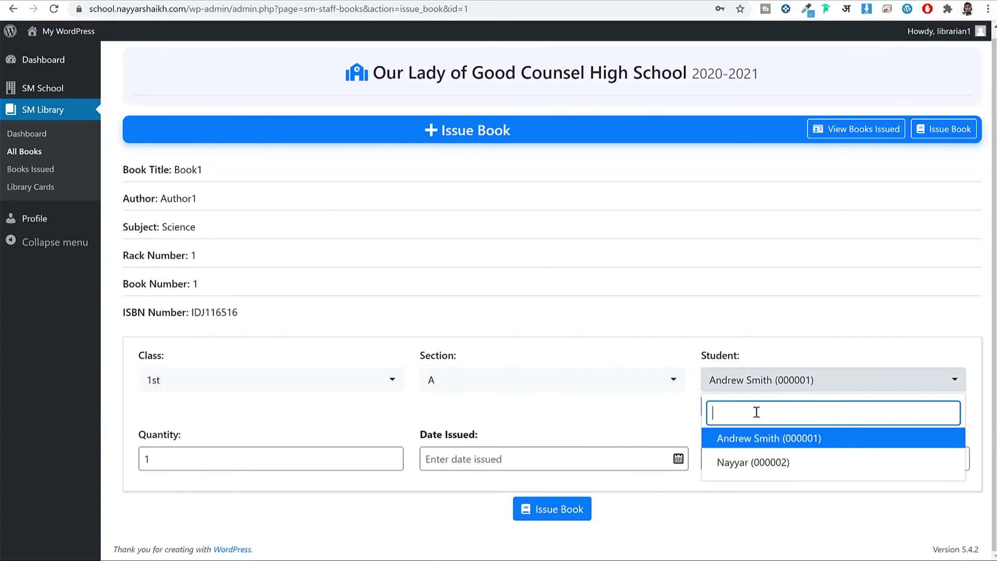
left_click(769, 439)
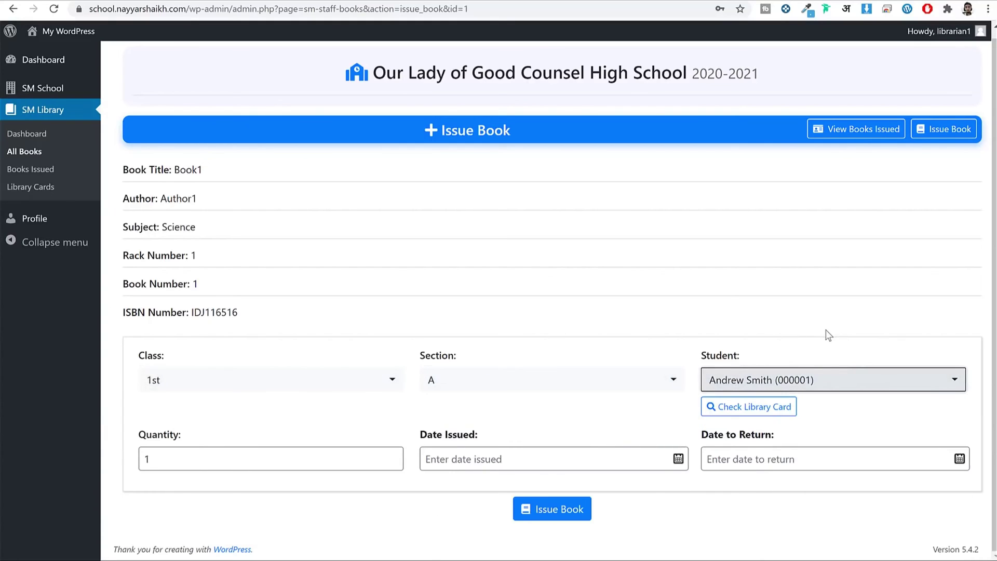
Step: Fill in the book issue form with quantity 1, issue date 19-07-2020 and return date 26-07-2020
left_click(286, 467)
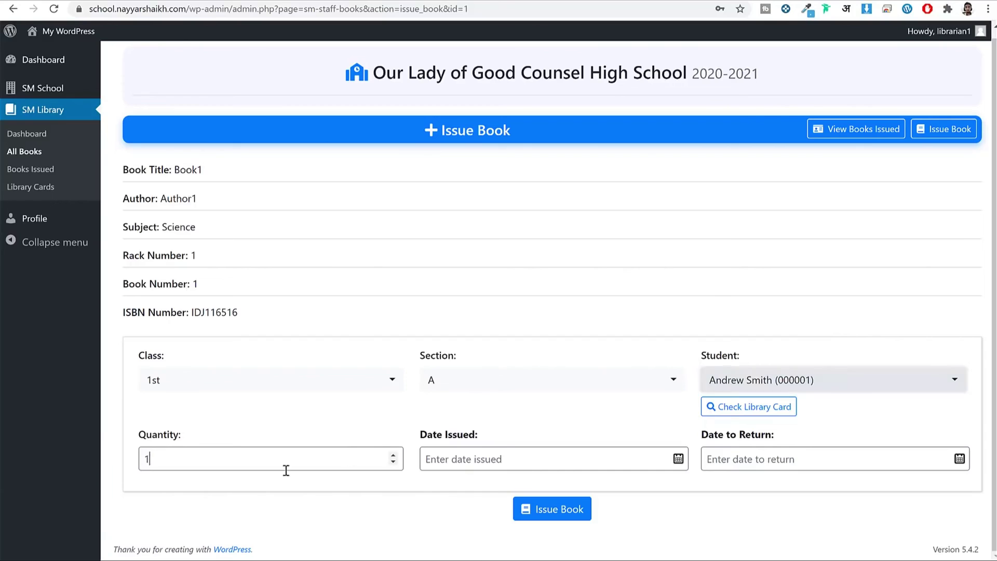
left_click(488, 458)
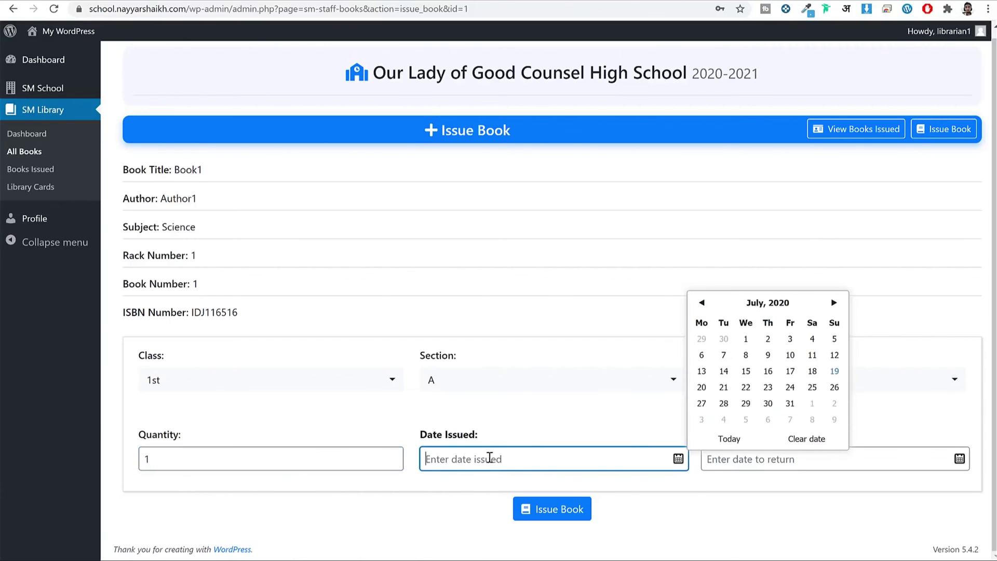
left_click(833, 372)
left_click(792, 457)
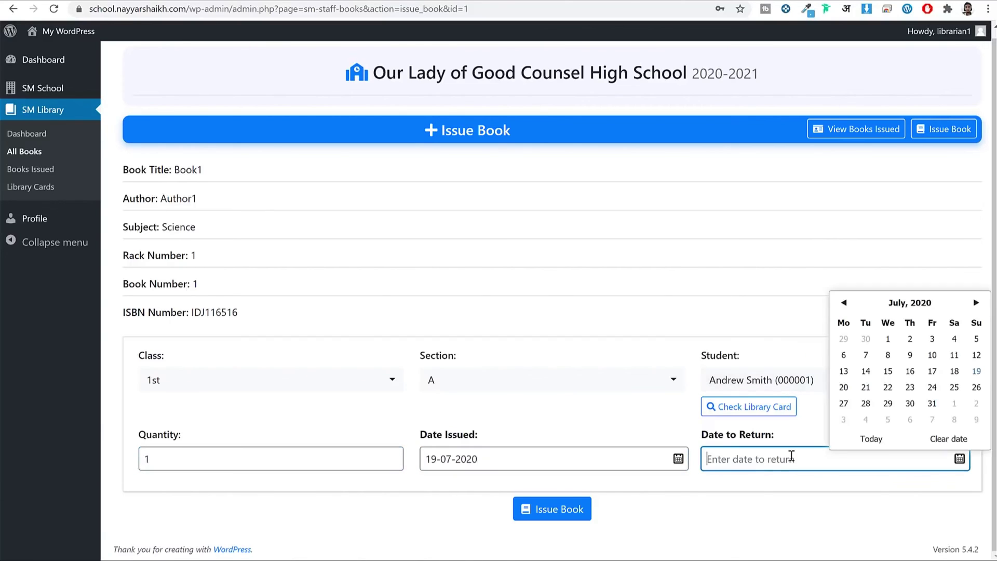
left_click(977, 388)
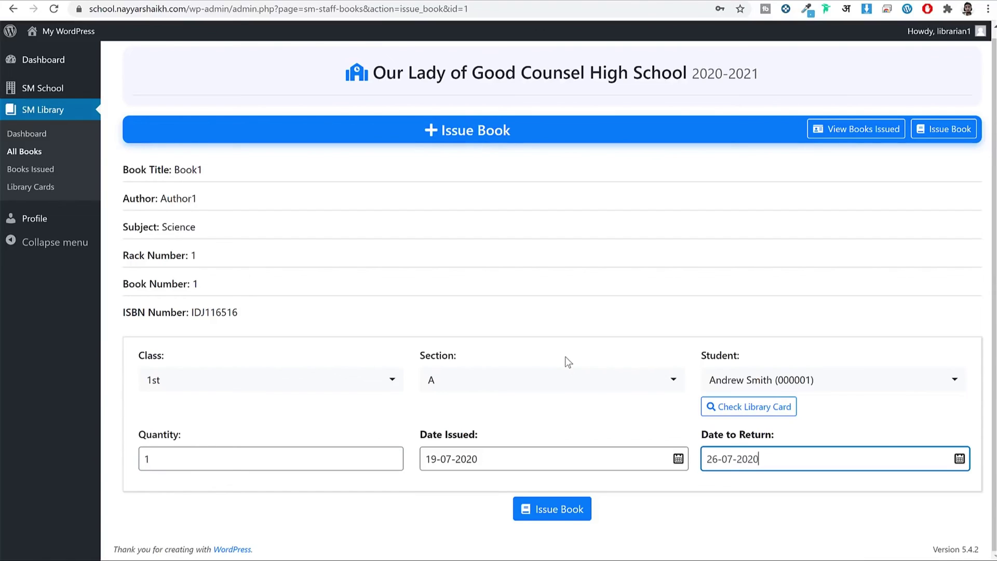
Step: Log out of the librarian1 account and log back in to the administrator account with the prefilled credentials
mouse_move(939, 32)
left_click(904, 94)
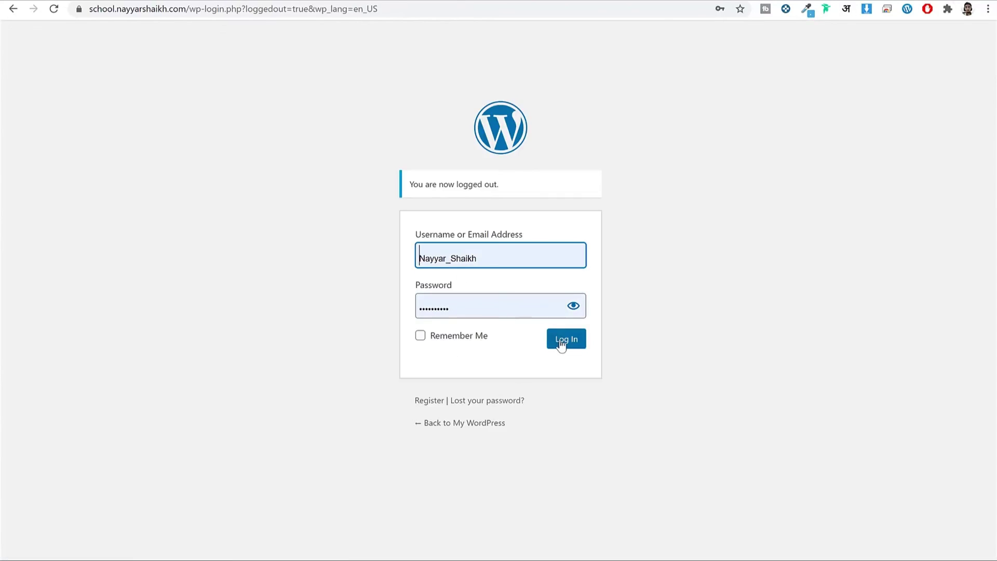
left_click(562, 343)
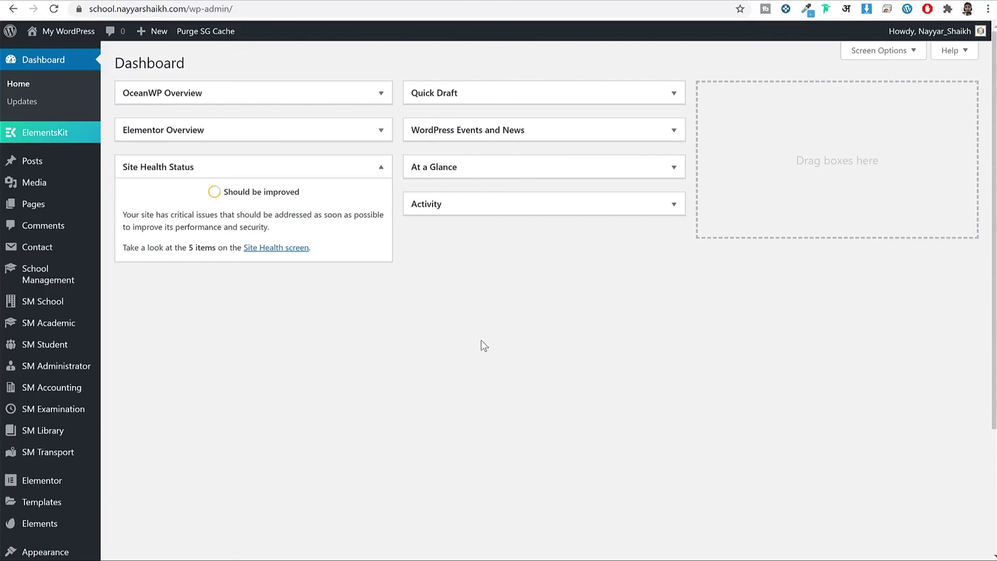
Step: View the SM Accounting dashboard, and examine the SM Examination dashboard with its Admit Cards section
left_click(70, 389)
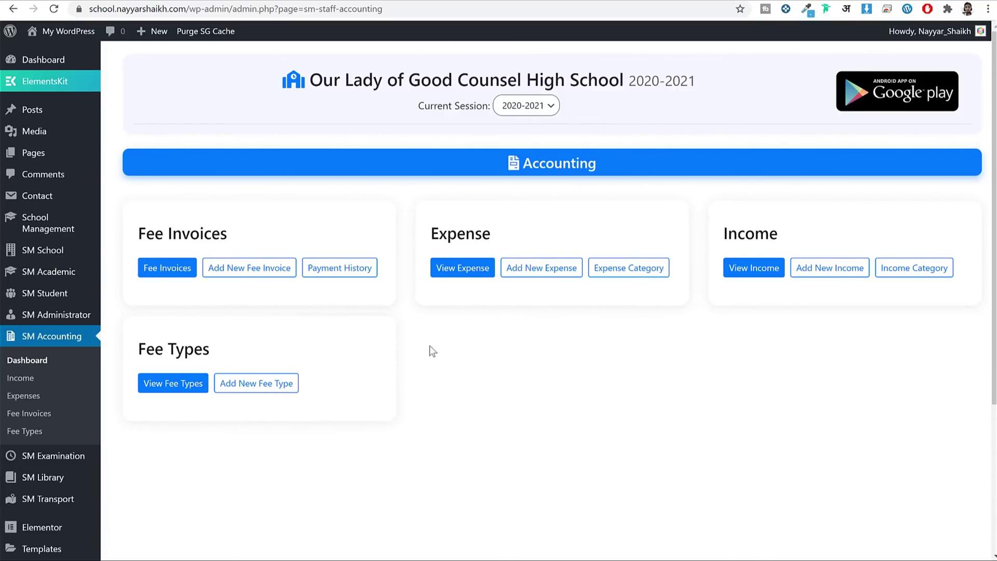
left_click(52, 455)
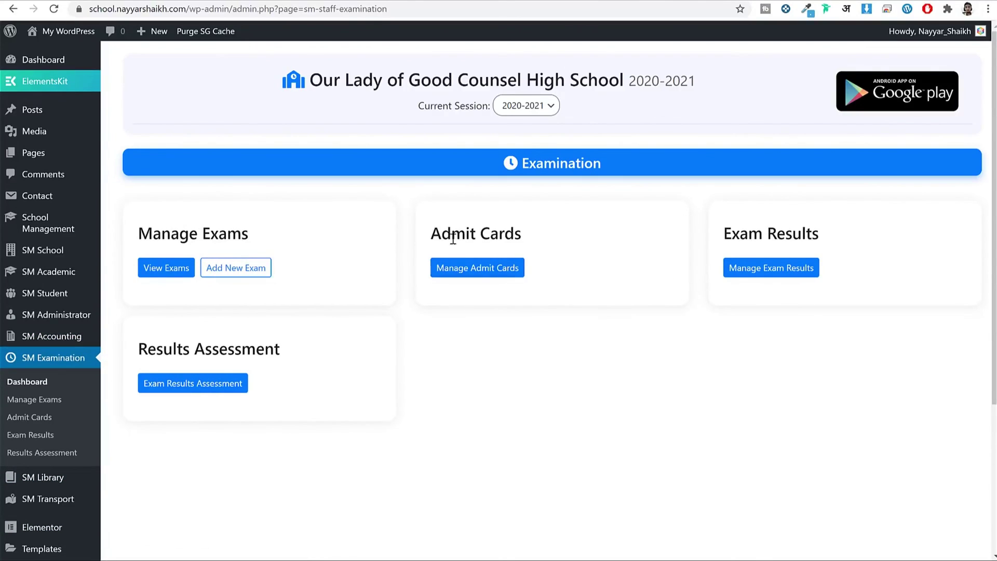
left_click_drag(431, 234, 516, 233)
left_click(524, 233)
mouse_move(61, 275)
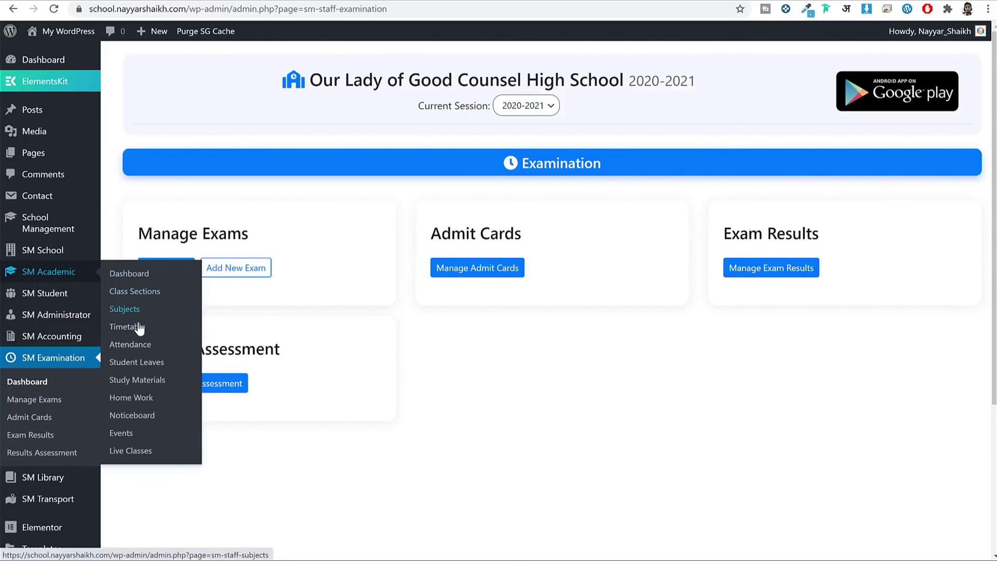